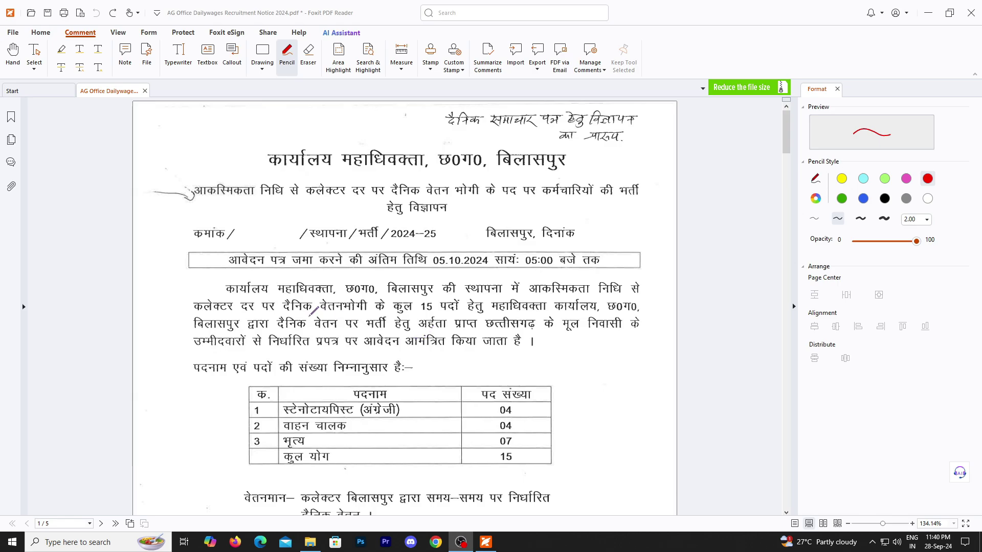
- Underline "कलेक्टर दर पर दैनिक वेतनभोगी के" in red and tick the three numbered posts in the vacancy table
left_click_drag(288, 311, 383, 311)
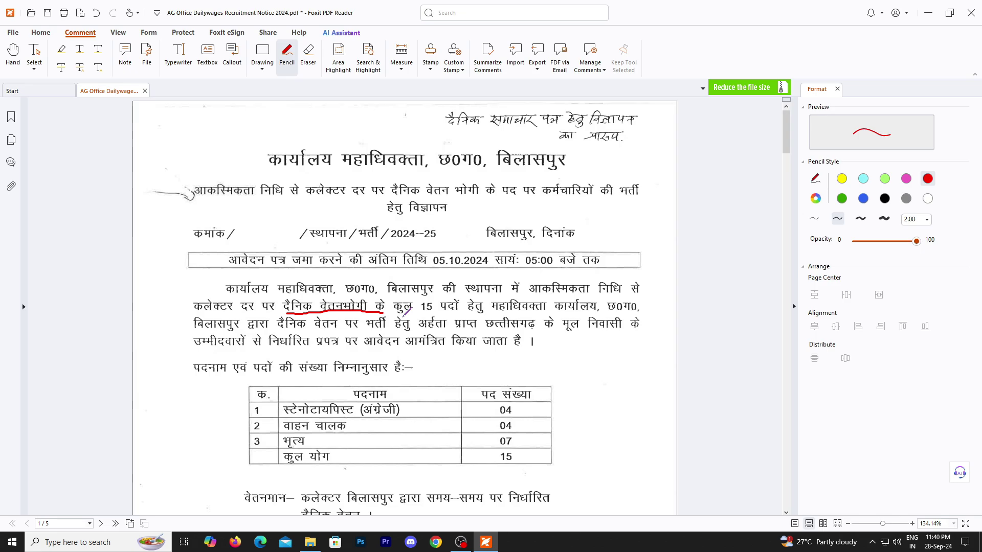
left_click_drag(195, 311, 369, 311)
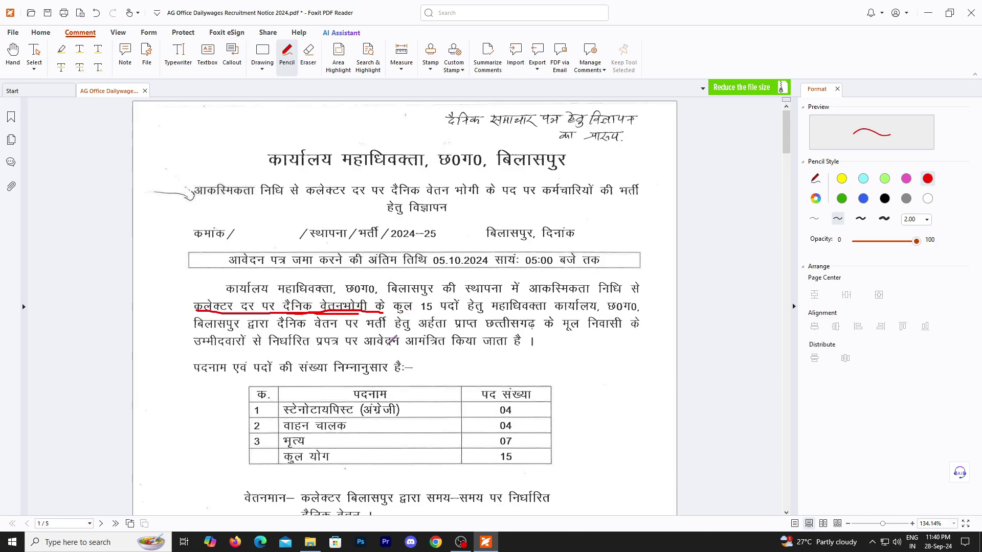
scroll(460, 345, "down", 3)
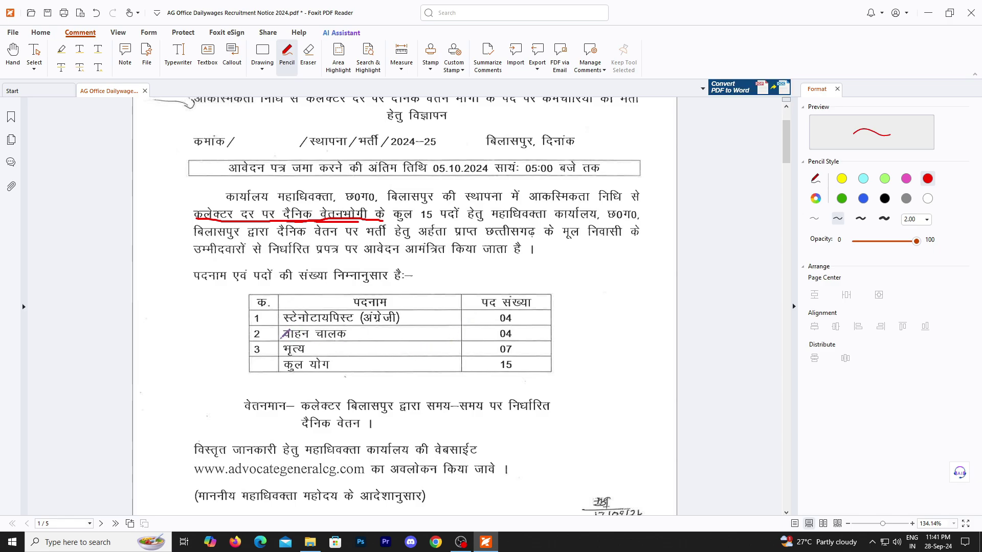
left_click_drag(231, 320, 301, 305)
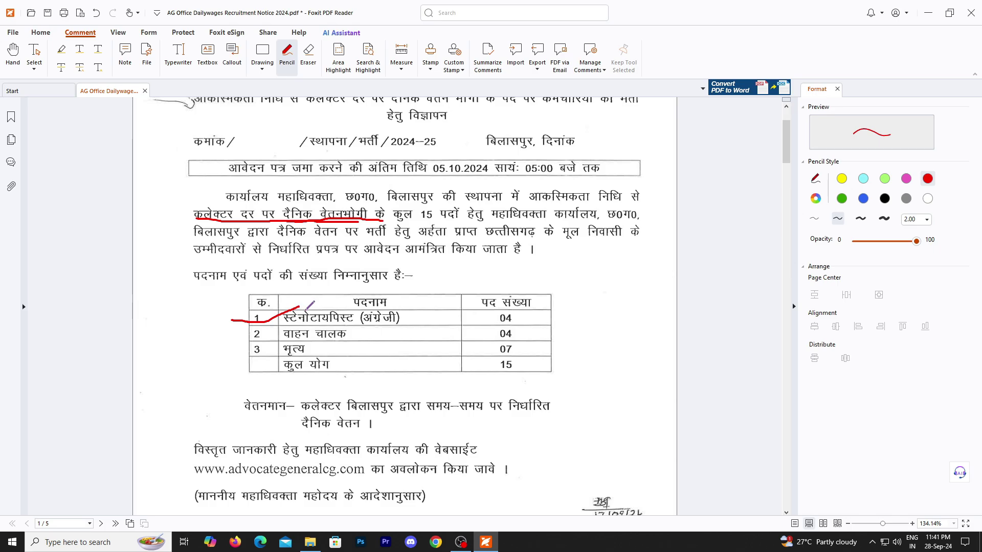
left_click_drag(230, 338, 273, 327)
left_click_drag(236, 352, 273, 337)
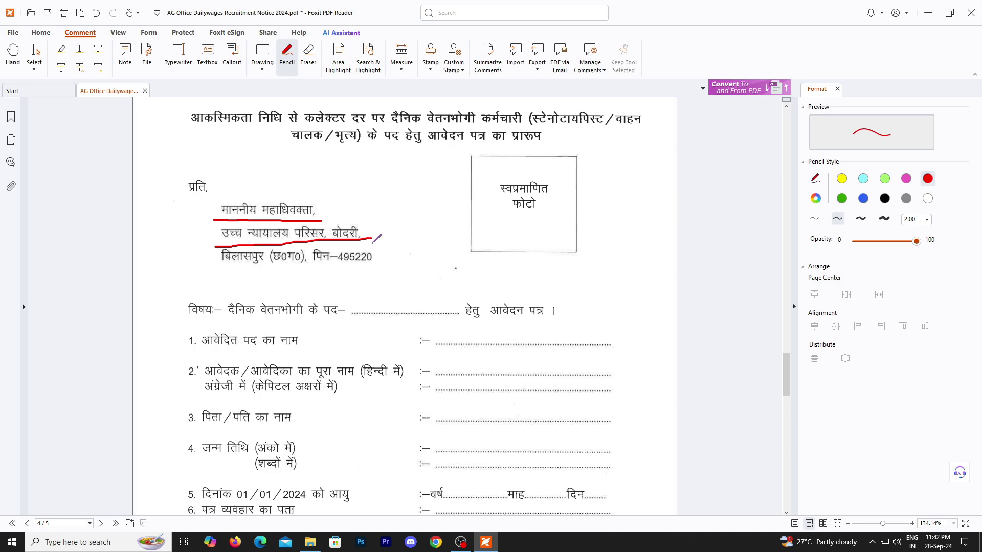
- Underline the last line of the recipient's address on the application form in red
left_click_drag(215, 269, 378, 264)
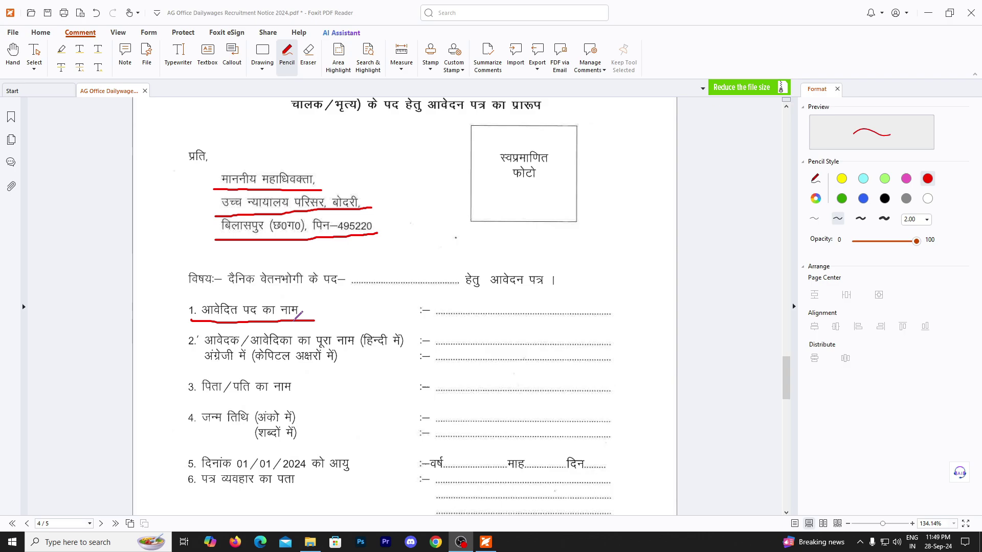
- Handwrite 10 and 12 with a scribbled note below them in red, in the margin beside the stenotypist's required qualifications
scroll(373, 335, "up", 10)
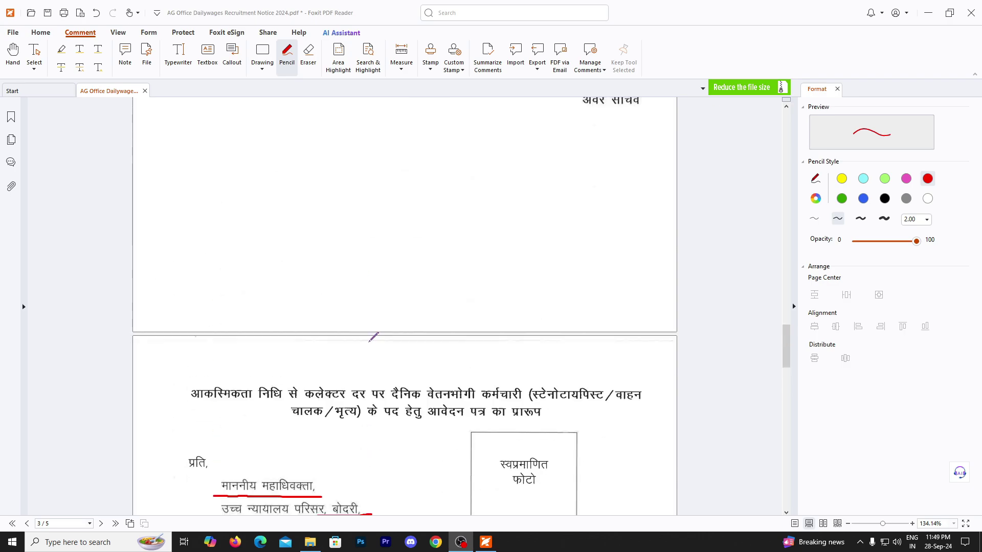
scroll(372, 337, "up", 12)
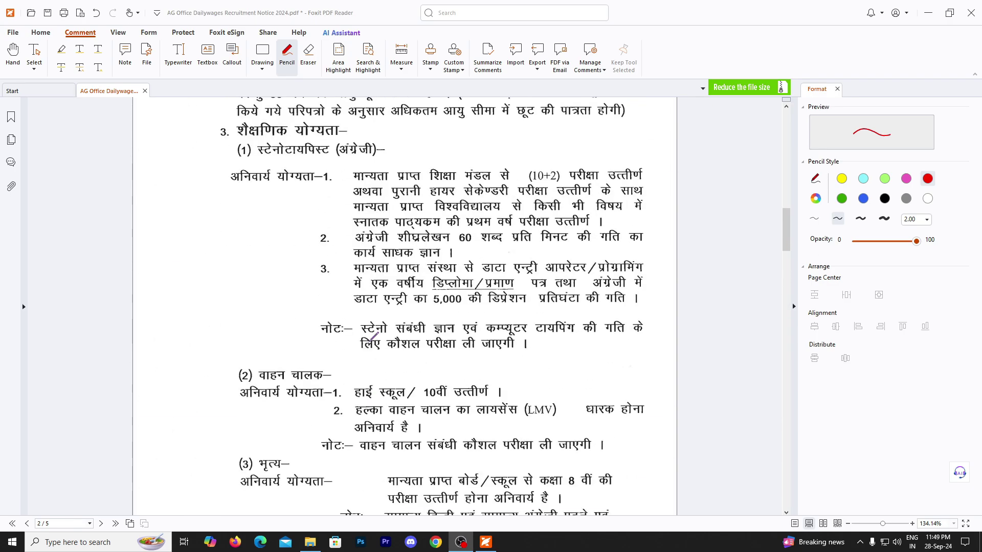
scroll(373, 337, "up", 12)
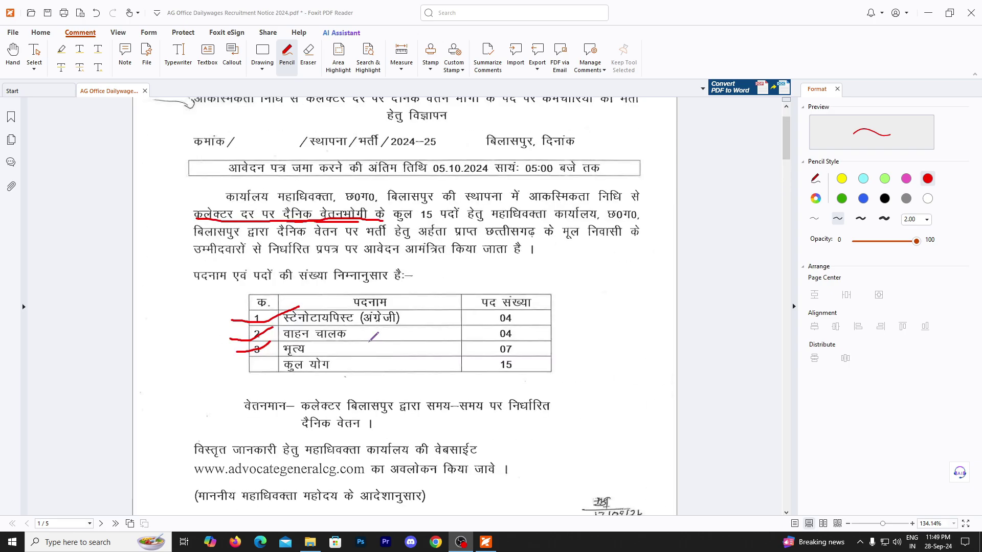
scroll(370, 345, "down", 3)
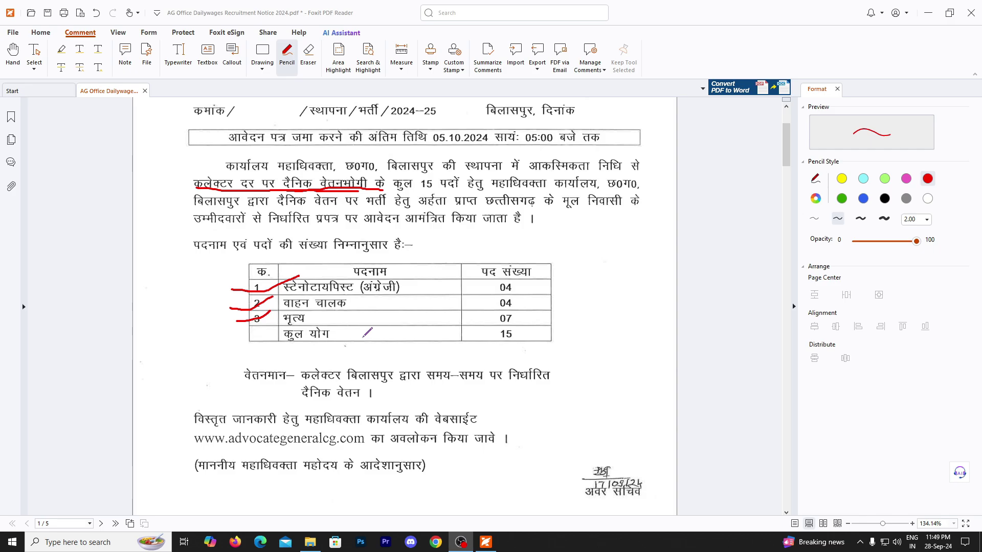
scroll(367, 332, "down", 15)
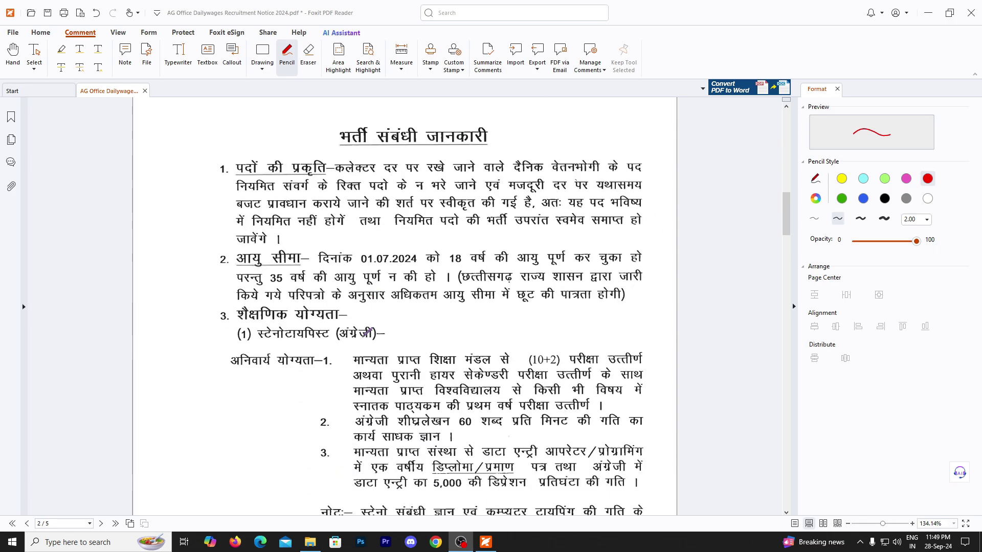
scroll(367, 333, "down", 2)
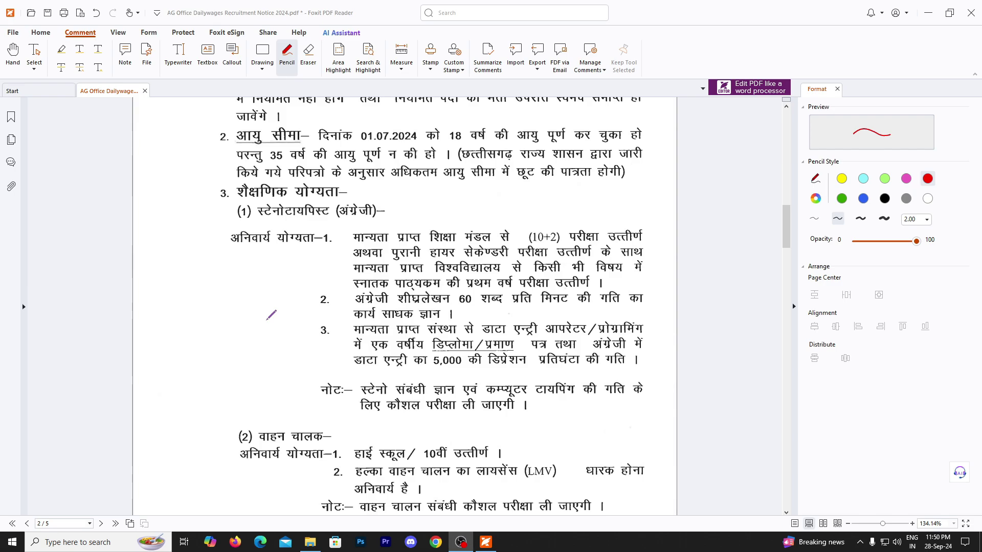
scroll(271, 315, "down", 1)
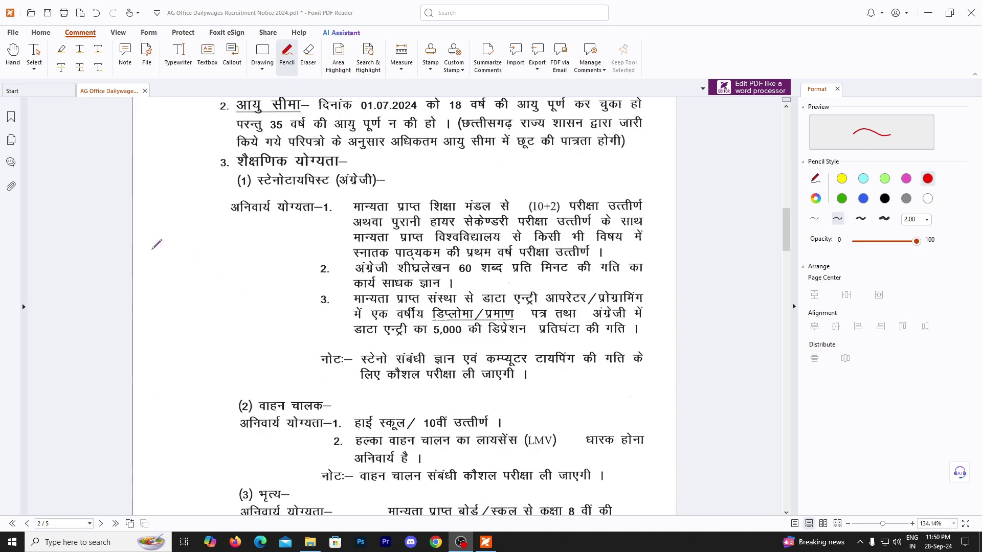
mouse_move(152, 245)
left_mouse_down()
mouse_move(162, 300)
mouse_move(212, 271)
mouse_move(175, 259)
left_mouse_up()
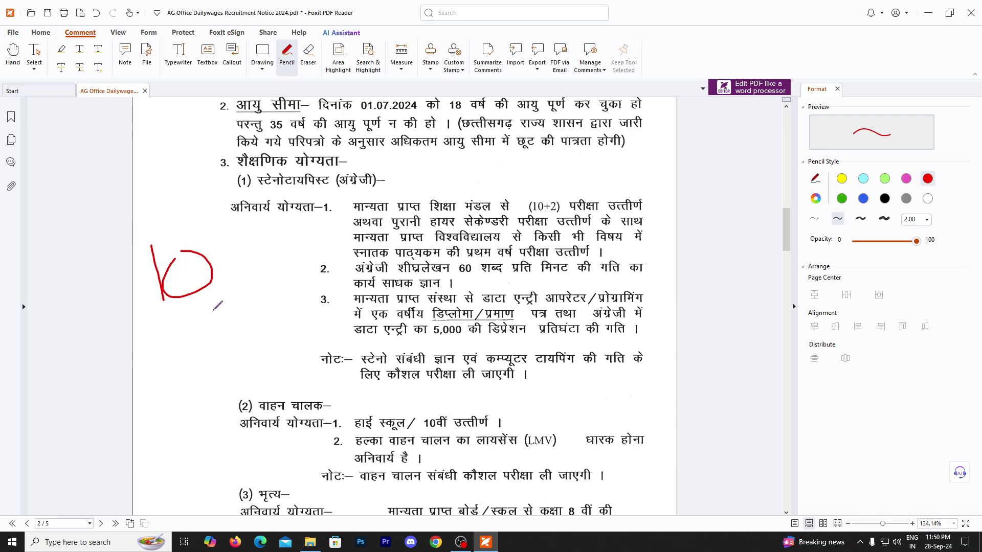
mouse_move(171, 331)
left_mouse_down()
mouse_move(174, 362)
mouse_move(259, 345)
left_mouse_up()
mouse_move(156, 370)
left_mouse_down()
mouse_move(151, 440)
mouse_move(197, 411)
mouse_move(220, 369)
mouse_move(246, 375)
mouse_move(263, 357)
mouse_move(311, 393)
left_mouse_up()
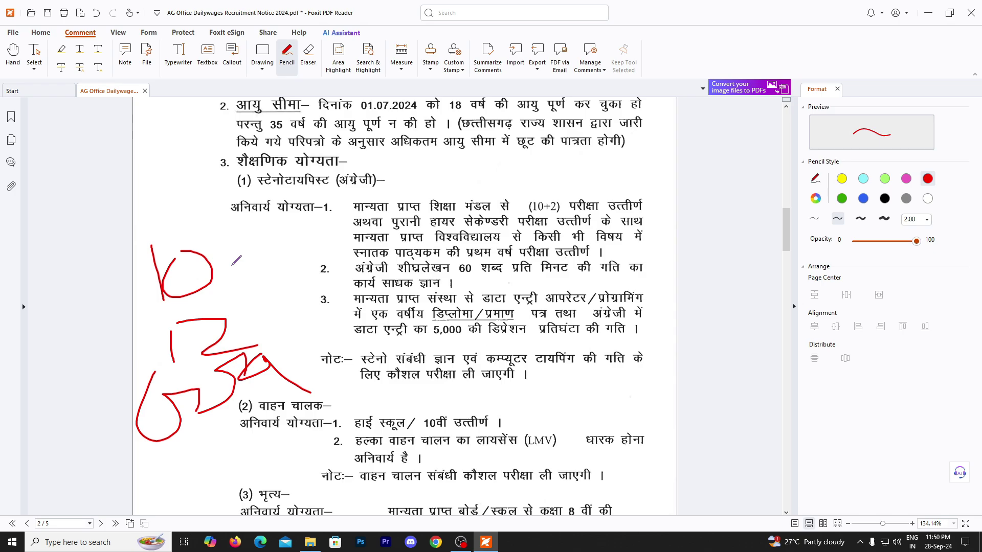
- Review the vacancy table on page 1 and the age limit and educational qualifications on page 2
scroll(241, 286, "up", 15)
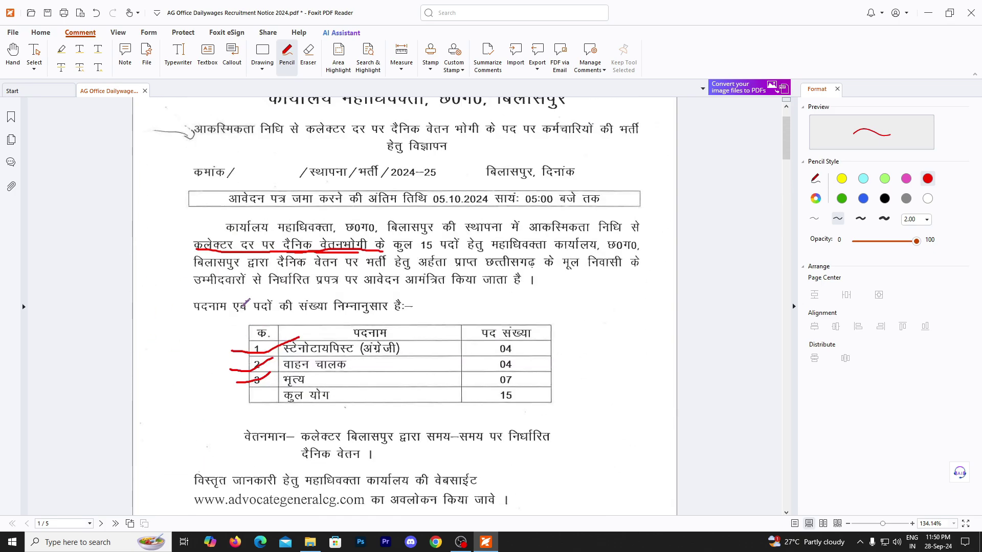
scroll(244, 303, "down", 1)
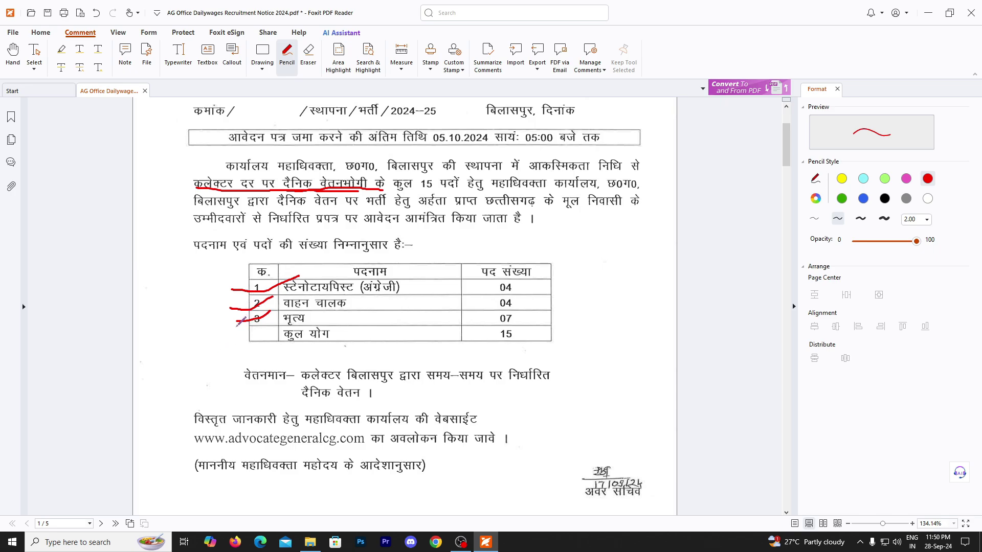
scroll(238, 323, "down", 3)
scroll(240, 323, "down", 20)
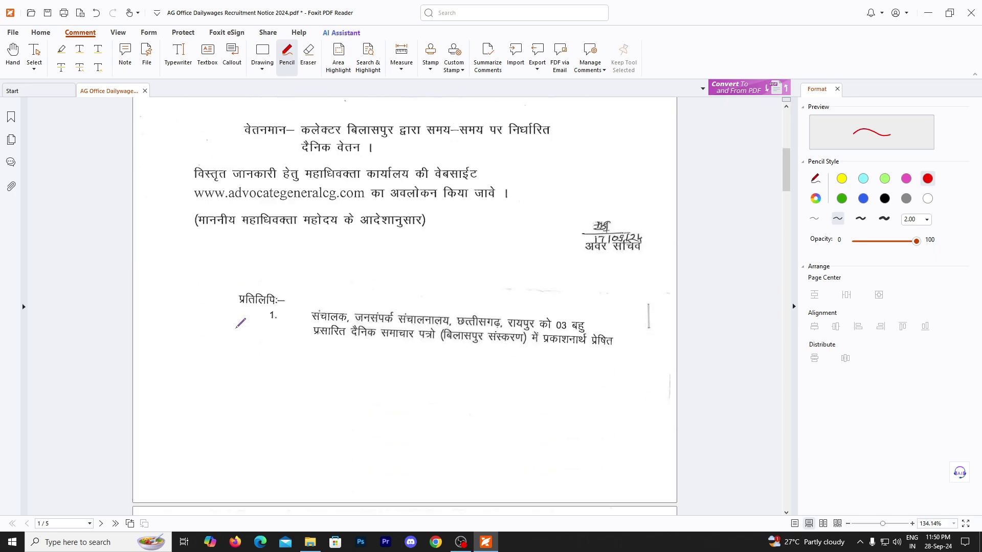
scroll(240, 323, "up", 6)
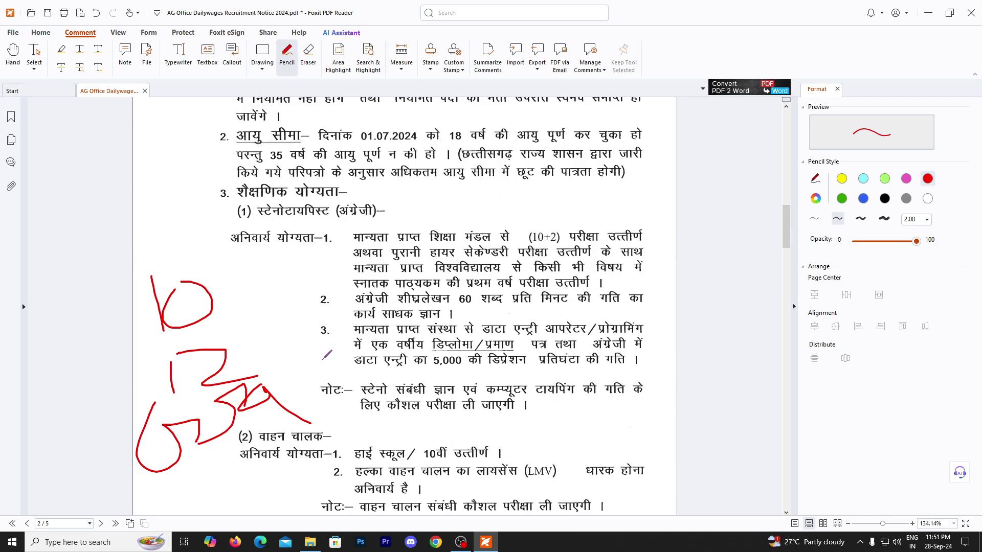
scroll(318, 369, "up", 3)
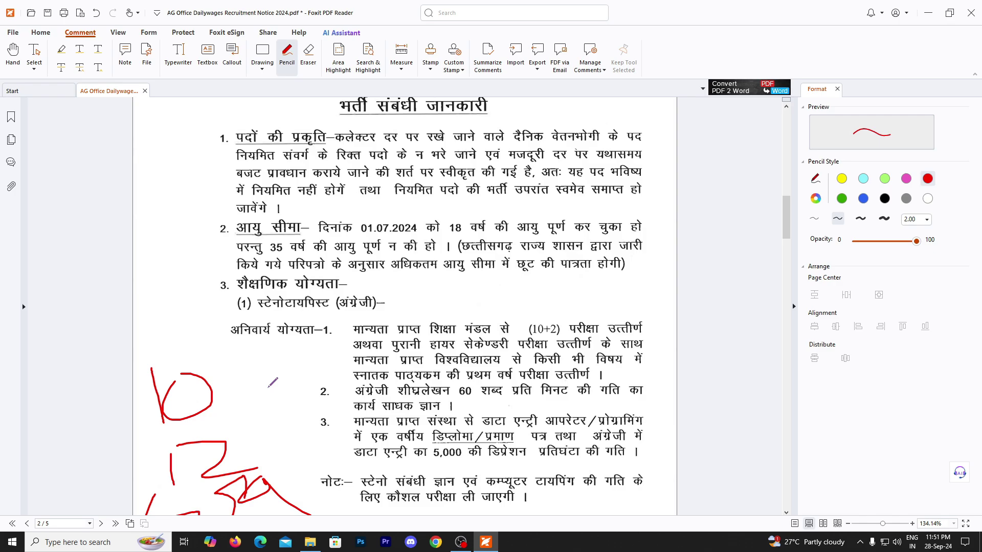
scroll(272, 382, "down", 5)
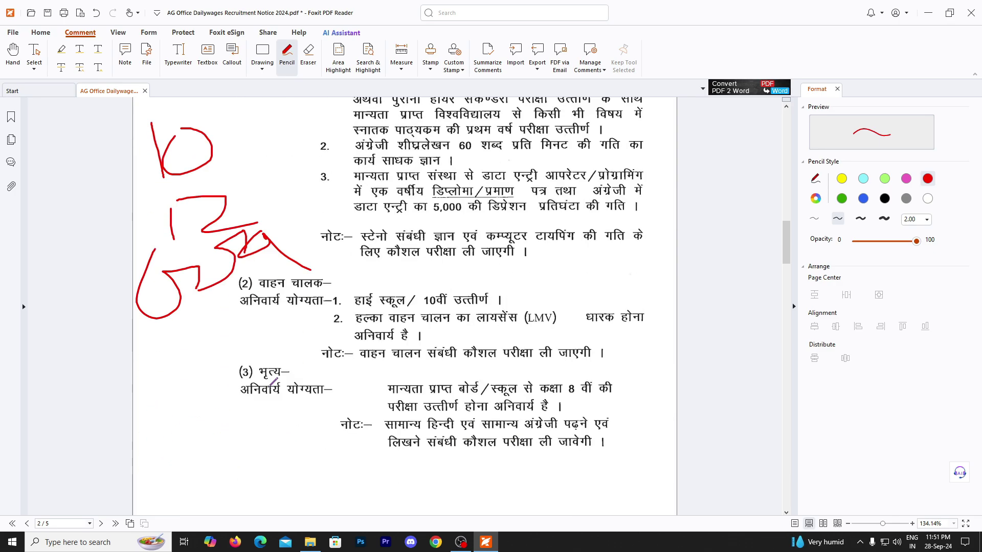
scroll(274, 382, "up", 3)
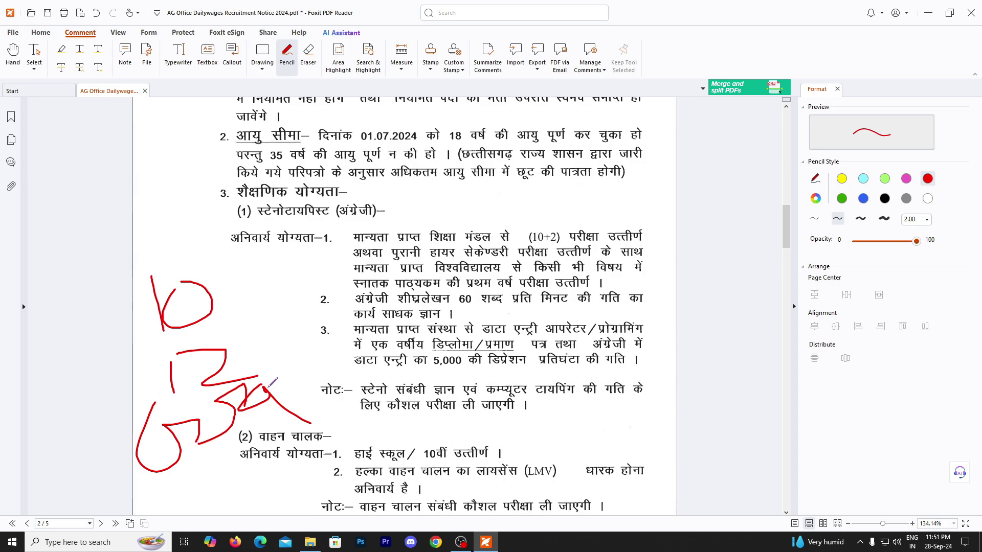
- Mark the vehicle driver section in red: tick its heading and underline the 10th-pass requirement, LMV licence and skill-test note
scroll(269, 383, "down", 2)
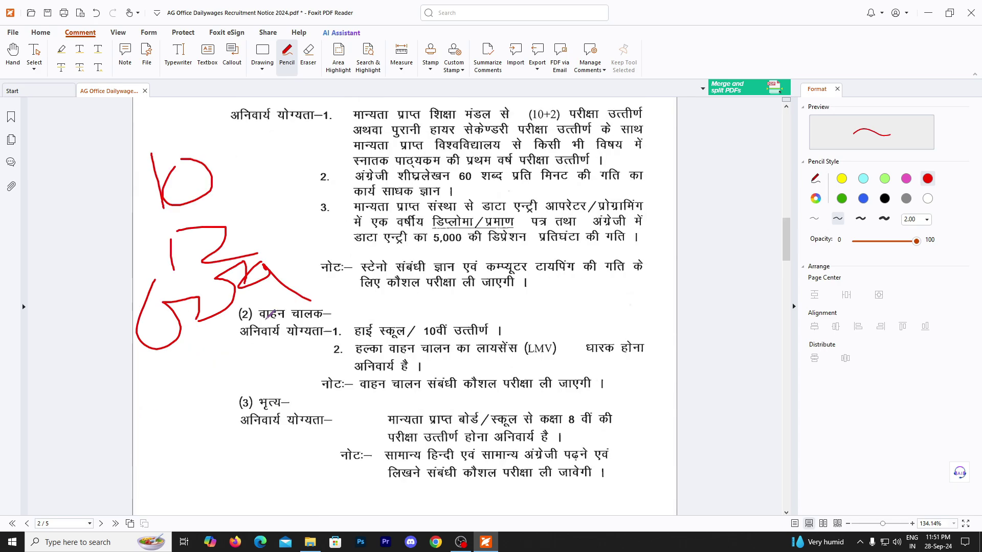
mouse_move(264, 318)
left_mouse_down()
mouse_move(389, 310)
mouse_move(416, 337)
mouse_move(503, 337)
left_mouse_up()
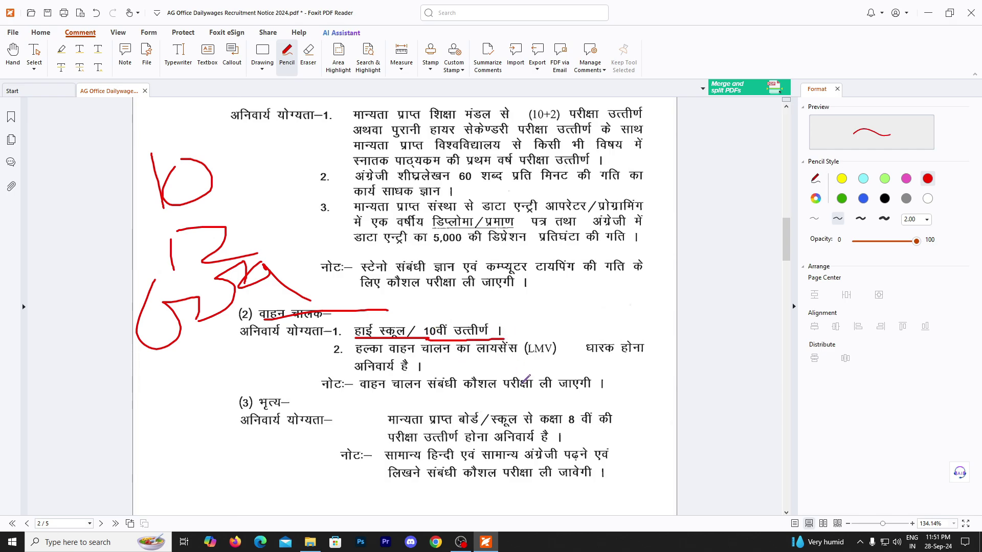
scroll(463, 370, "down", 1)
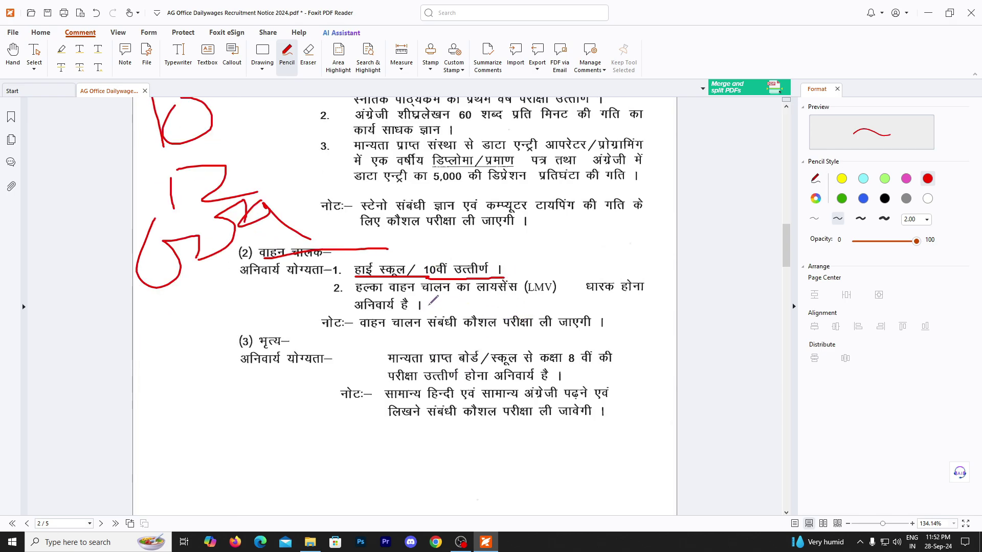
left_click_drag(494, 292, 567, 291)
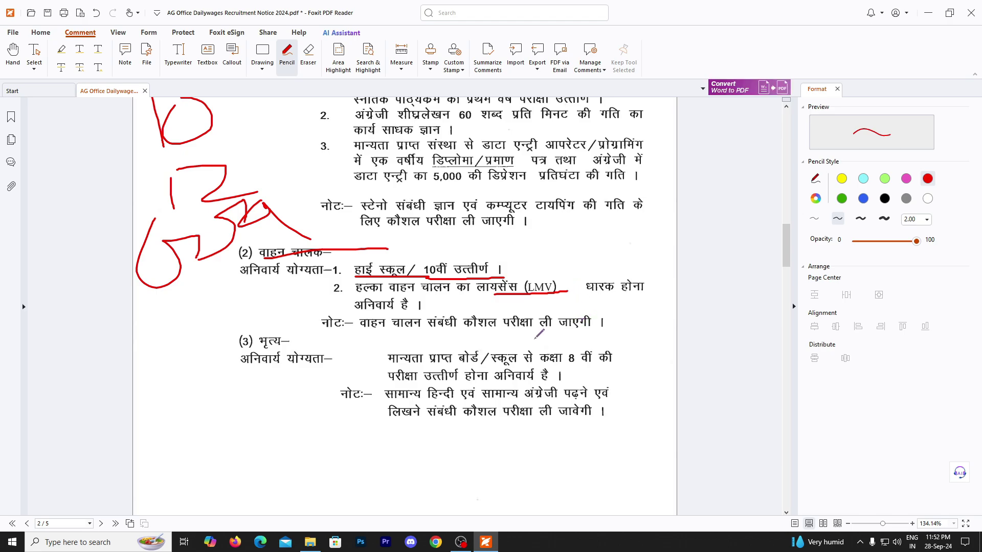
left_click_drag(363, 333, 614, 333)
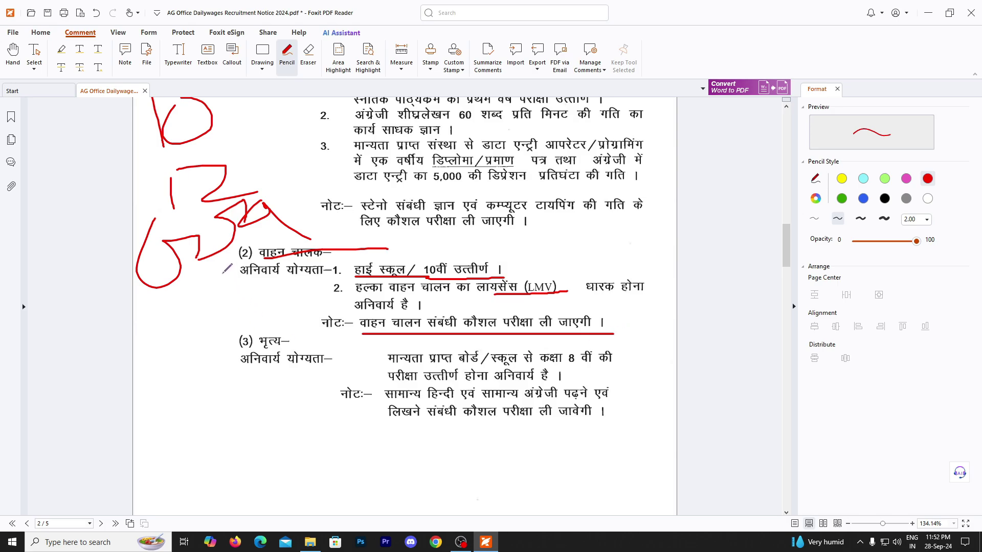
left_click_drag(221, 262, 297, 219)
- Tick the "(3) भृत्य" heading and underline the class 8 requirement in its qualification
scroll(389, 337, "down", 3)
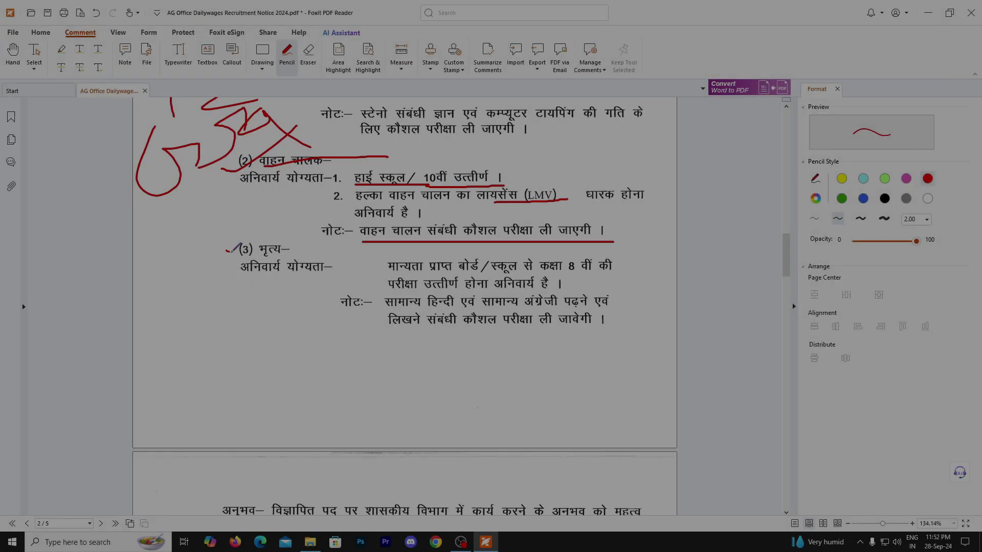
left_click_drag(226, 251, 282, 220)
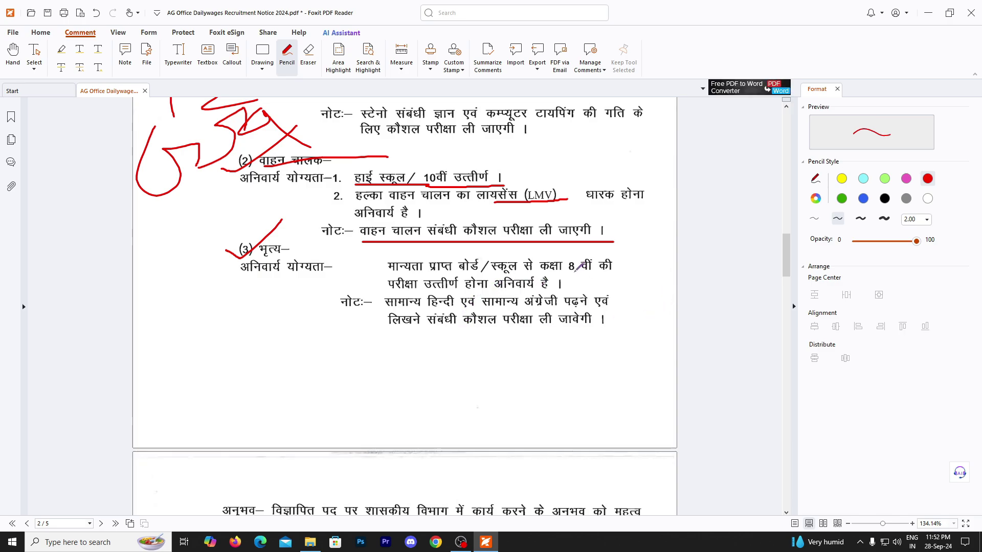
left_click_drag(569, 270, 627, 267)
- Tick the experience clause (अनुभव) and clause 4 on Chhattisgarh domicile on page 3
scroll(479, 333, "down", 5)
mouse_move(176, 234)
left_mouse_down()
mouse_move(246, 230)
mouse_move(284, 190)
left_mouse_up()
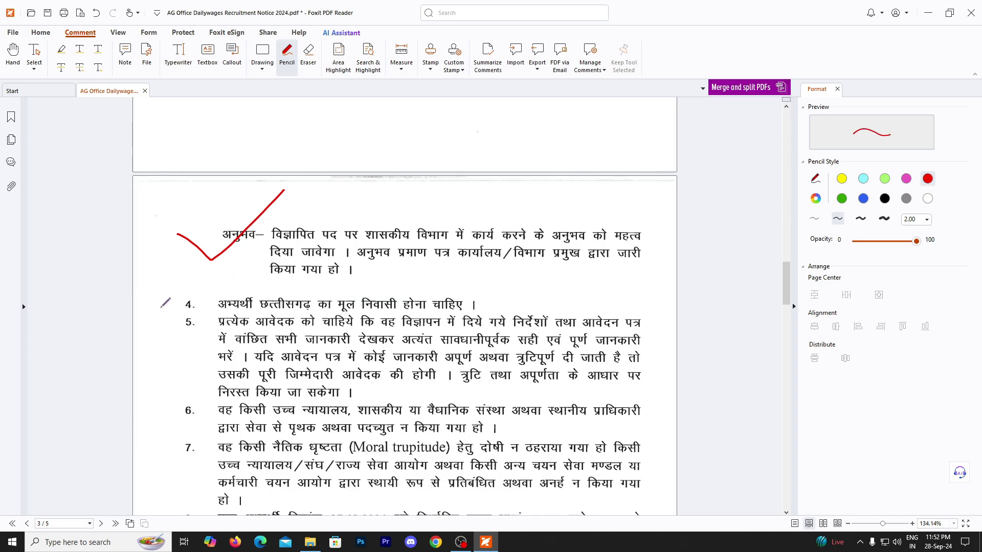
mouse_move(160, 308)
left_mouse_down()
mouse_move(177, 312)
mouse_move(221, 283)
left_mouse_up()
- Underline "सही एवं पूर्ण जानकारी" in clause 5 and tick clause 7 on moral turpitude
scroll(272, 271, "down", 3)
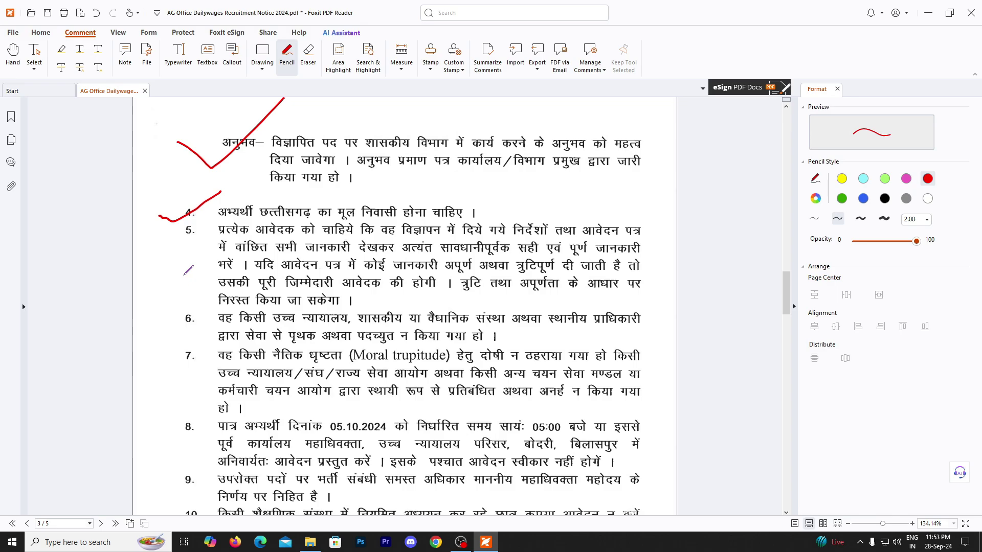
left_click_drag(519, 254, 649, 255)
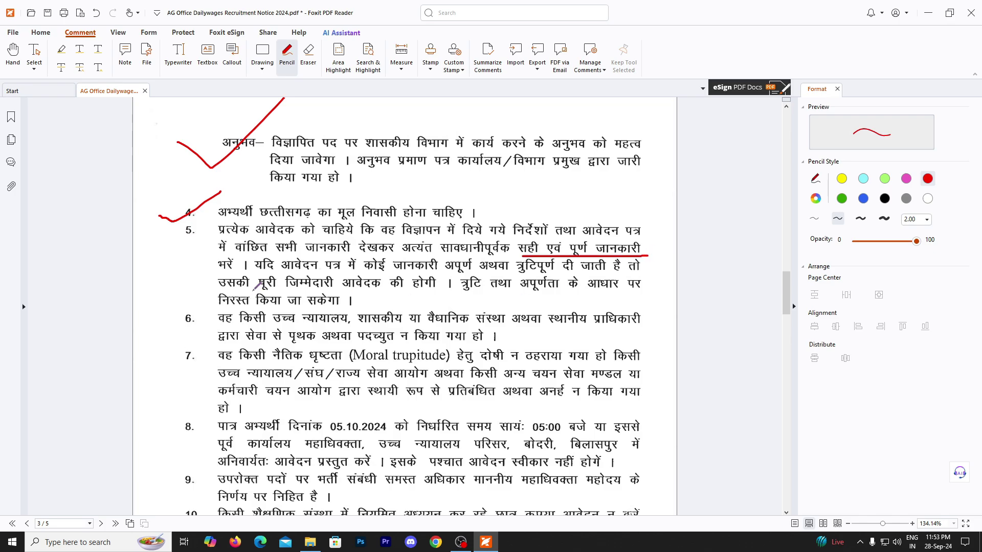
scroll(331, 301, "down", 3)
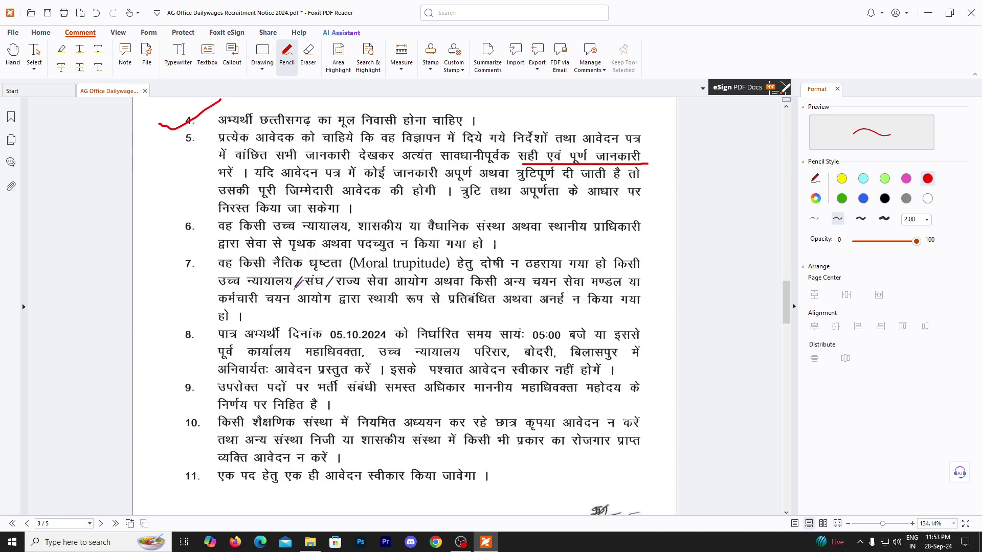
mouse_move(156, 275)
left_mouse_down()
mouse_move(179, 276)
mouse_move(208, 257)
left_mouse_up()
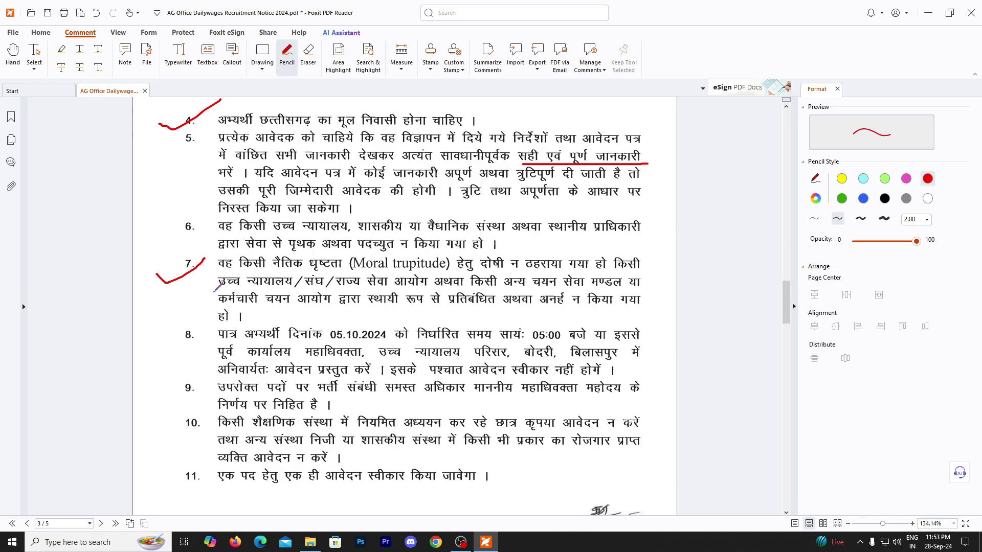
scroll(214, 290, "down", 3)
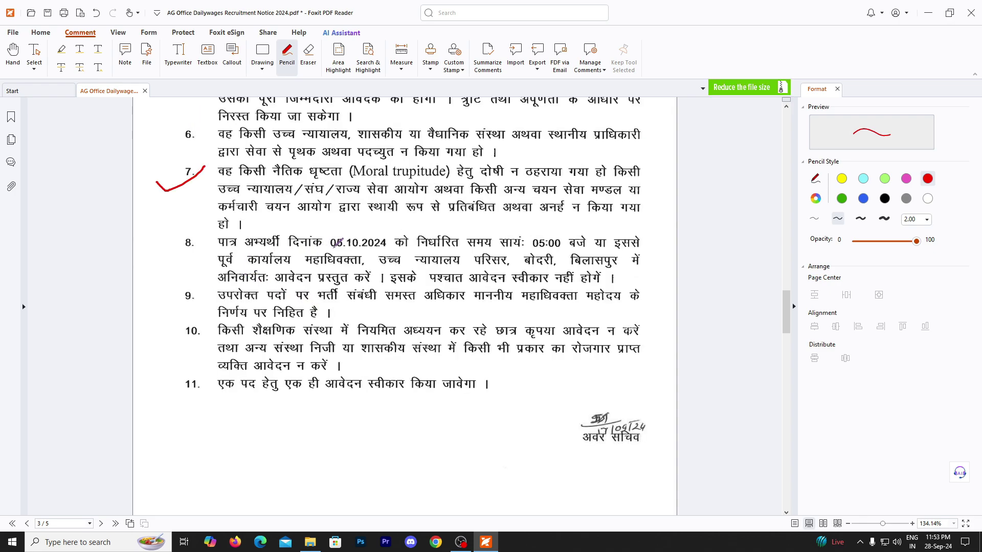
- Underline the date 05.10.2024 in clause 8 and "नियमित अध्ययन कर रहे छात्र" in clause 10
left_click_drag(333, 248, 391, 248)
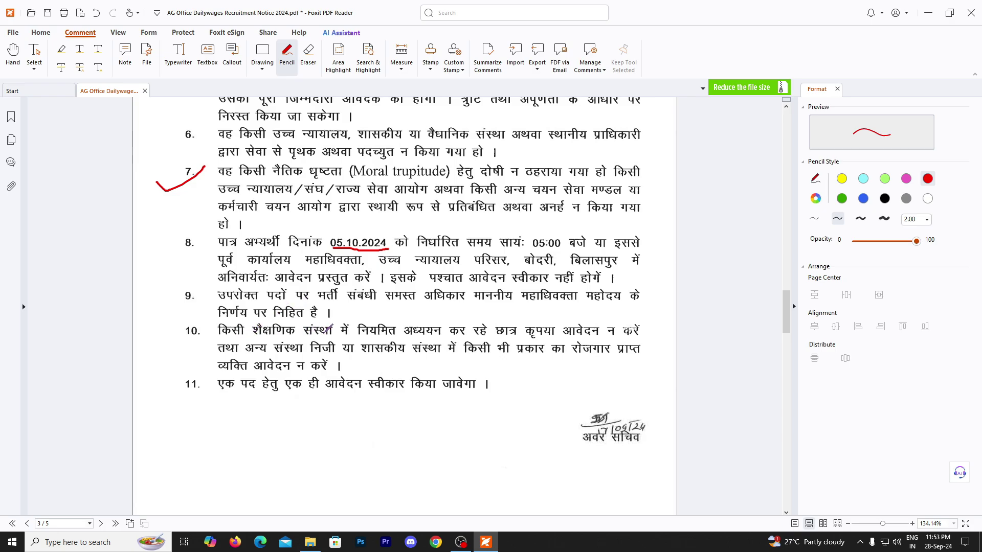
left_click_drag(358, 336, 517, 337)
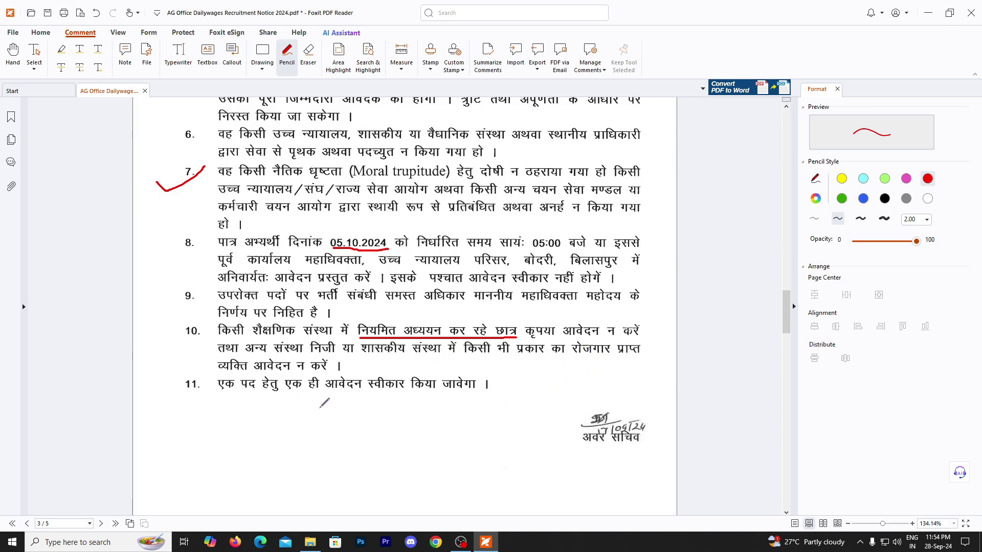
- Outline the self-attested photo box on the page 4 application form and scribble a sample signature across its edge
scroll(324, 403, "down", 3)
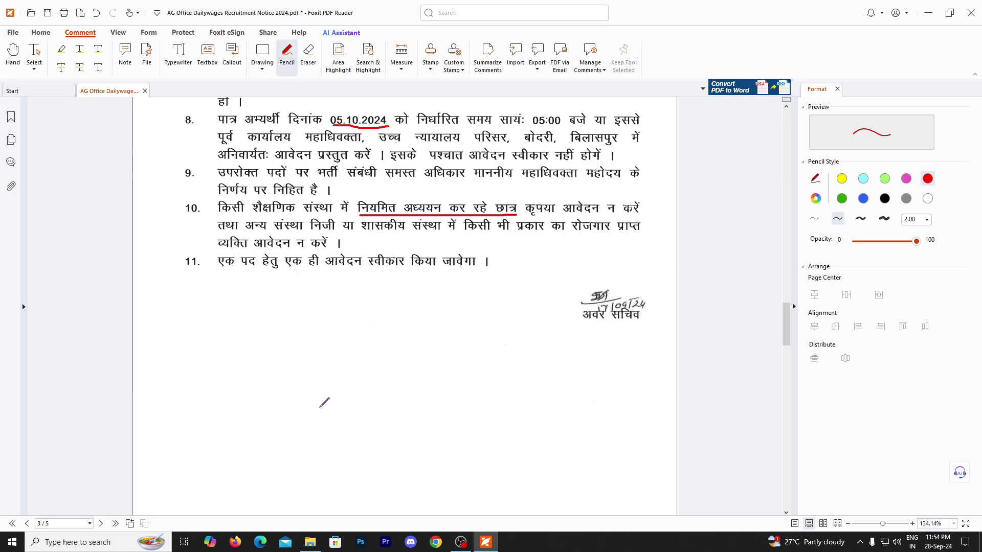
scroll(324, 403, "down", 10)
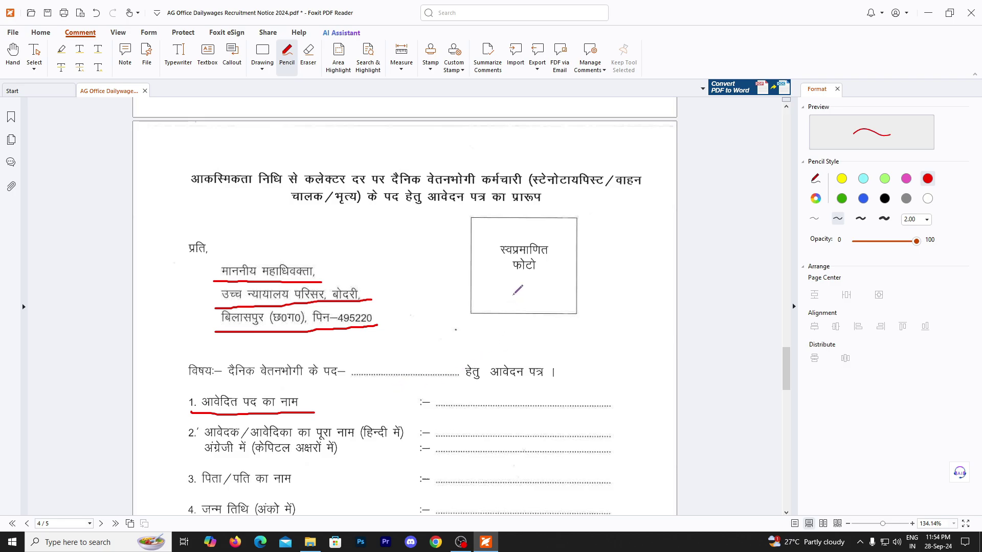
mouse_move(471, 226)
left_mouse_down()
mouse_move(543, 226)
mouse_move(571, 304)
mouse_move(481, 308)
mouse_move(481, 224)
left_mouse_up()
mouse_move(448, 284)
left_mouse_down()
mouse_move(440, 273)
mouse_move(483, 278)
mouse_move(543, 261)
left_mouse_up()
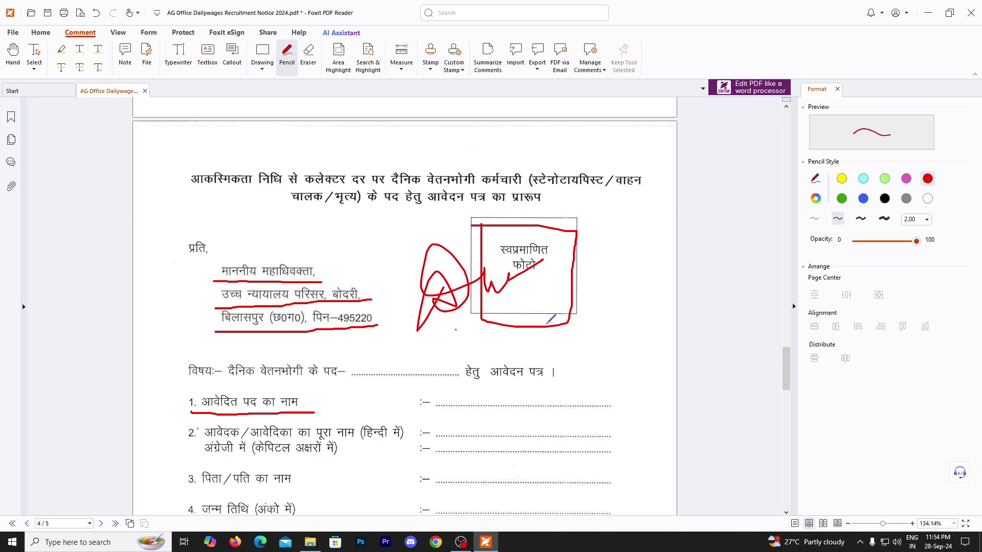
- Tick the subject line (विषय) of the form and handwrite a sample post name in its blank
scroll(359, 286, "down", 3)
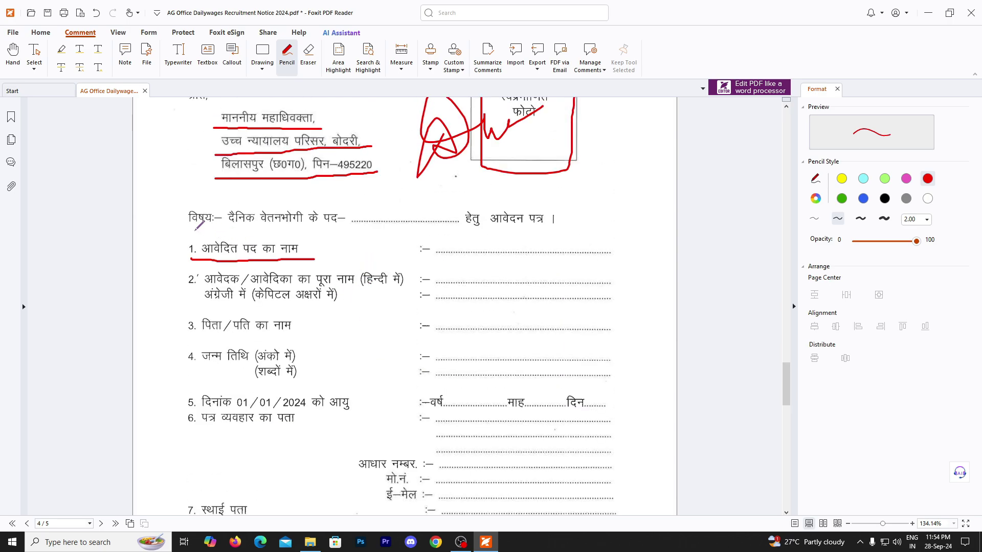
mouse_move(168, 218)
left_mouse_down()
mouse_move(176, 225)
mouse_move(224, 193)
left_mouse_up()
mouse_move(352, 210)
left_mouse_down()
mouse_move(372, 233)
mouse_move(389, 220)
mouse_move(409, 235)
left_mouse_up()
mouse_move(348, 186)
left_mouse_down()
mouse_move(368, 185)
mouse_move(394, 210)
left_mouse_up()
mouse_move(417, 211)
left_mouse_down()
mouse_move(423, 224)
mouse_move(389, 227)
mouse_move(429, 226)
mouse_move(480, 190)
left_mouse_up()
left_click_drag(536, 198, 545, 198)
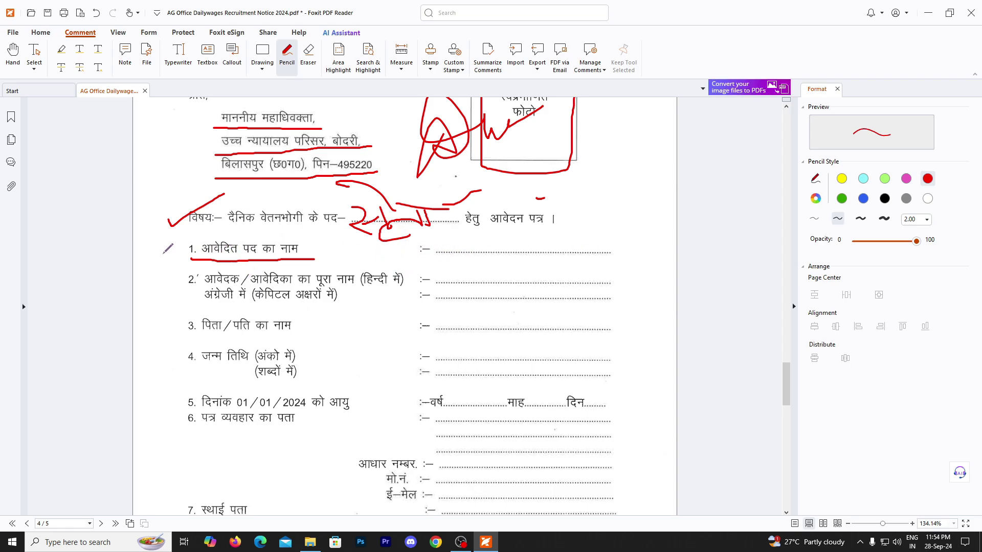
- Tick item 1, mark the Hindi name line of item 2 and handwrite a sample name in capitals on the English line
left_click_drag(160, 251, 223, 229)
scroll(322, 313, "down", 1)
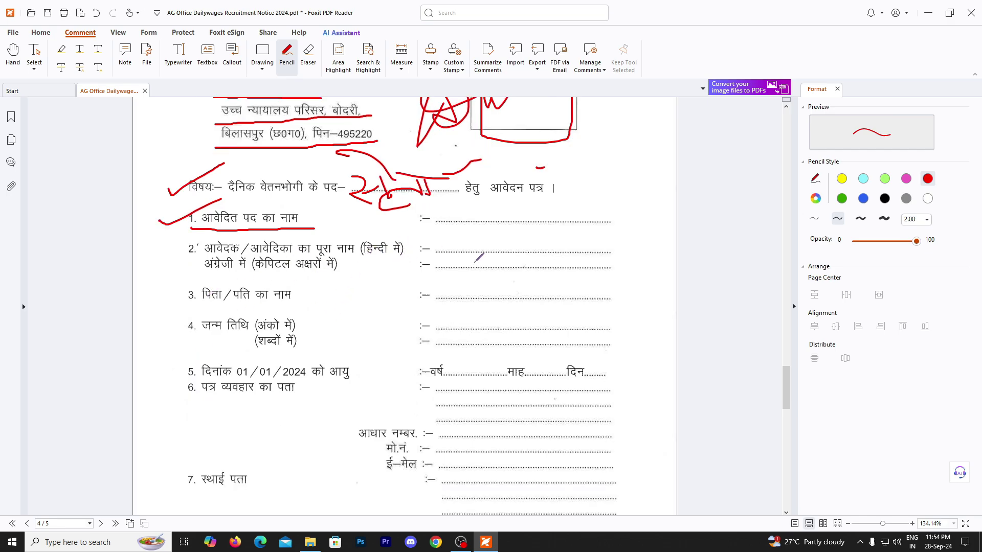
left_click_drag(441, 246, 599, 235)
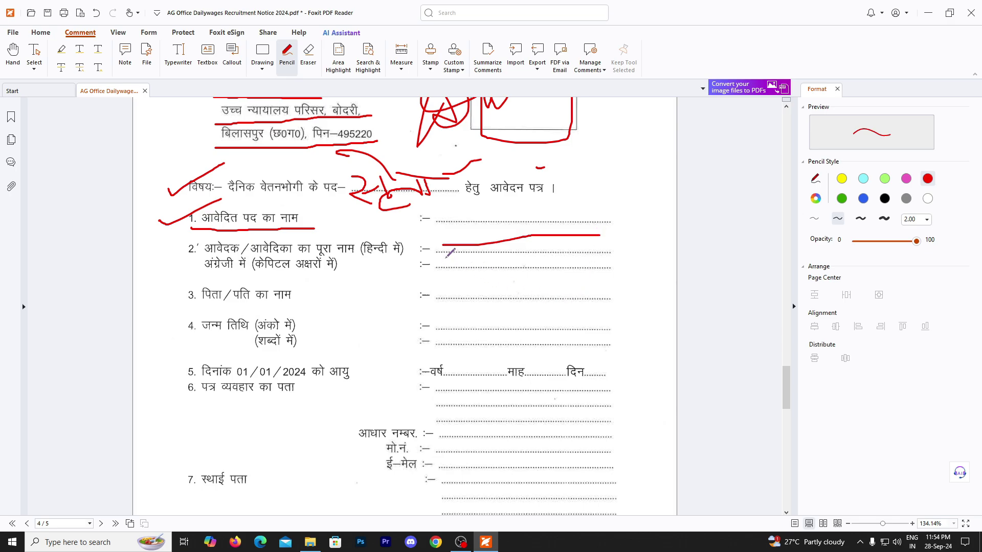
mouse_move(437, 277)
left_mouse_down()
mouse_move(446, 255)
mouse_move(463, 280)
mouse_move(478, 253)
mouse_move(536, 251)
mouse_move(550, 275)
mouse_move(629, 262)
left_mouse_up()
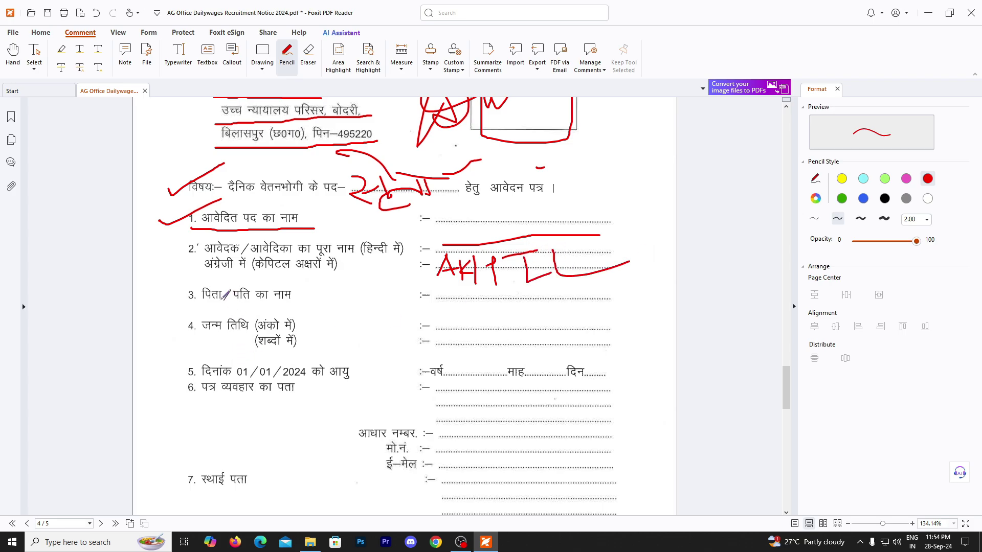
- Underline "केपिटल" in item 2, and tick and underline item 3 for the father's or husband's name
left_click_drag(213, 287, 278, 275)
left_click_drag(233, 306, 306, 295)
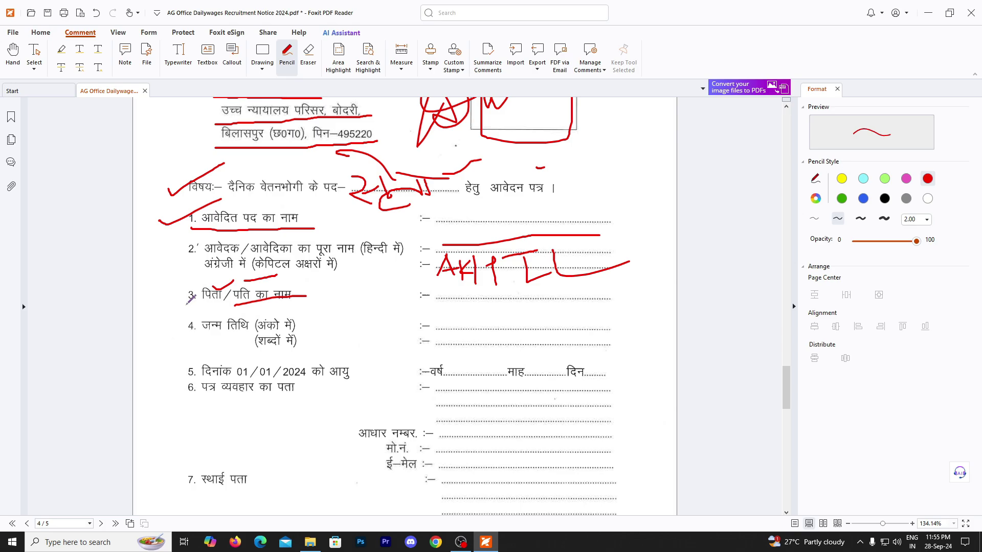
mouse_move(173, 298)
left_mouse_down()
mouse_move(179, 305)
mouse_move(210, 281)
left_mouse_up()
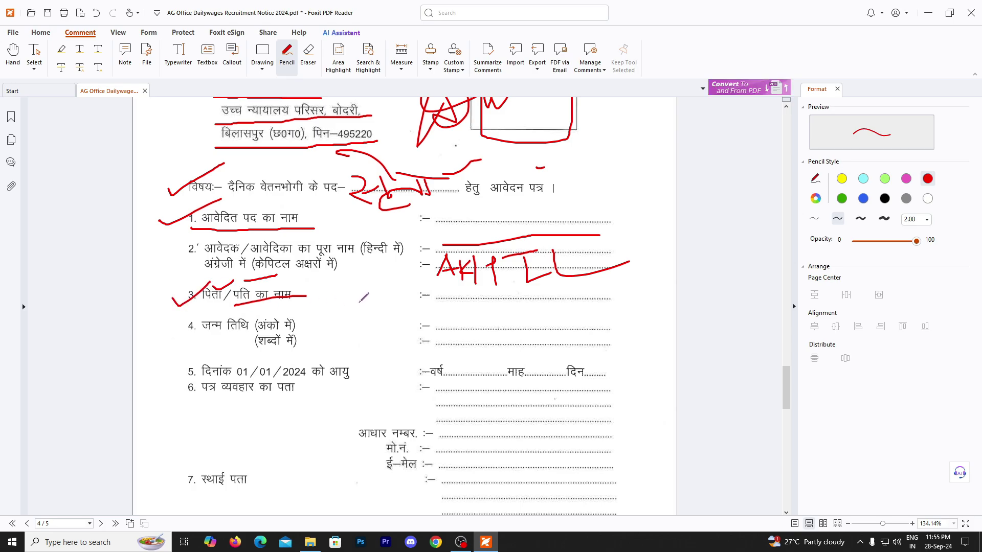
- Handwrite a sample date of birth in figures and in words for item 4, underlining "(शब्दों में)"
scroll(364, 296, "down", 3)
scroll(315, 302, "up", 1)
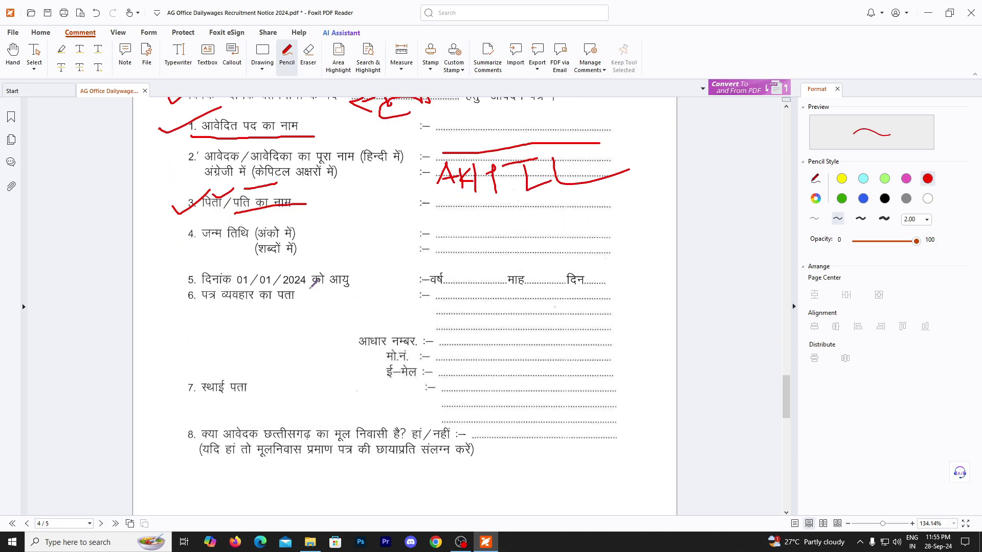
left_click_drag(447, 230, 576, 226)
mouse_move(473, 222)
left_mouse_down()
mouse_move(599, 224)
mouse_move(628, 213)
mouse_move(644, 241)
mouse_move(662, 221)
left_mouse_up()
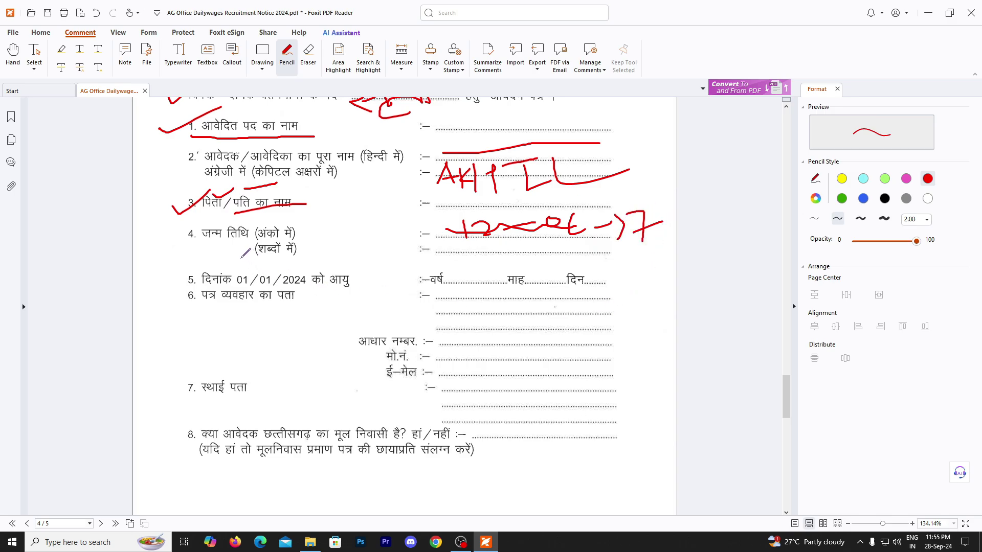
left_click_drag(239, 255, 300, 239)
mouse_move(450, 244)
left_mouse_down()
mouse_move(420, 253)
mouse_move(506, 239)
mouse_move(511, 258)
mouse_move(596, 250)
mouse_move(552, 250)
mouse_move(555, 261)
left_mouse_up()
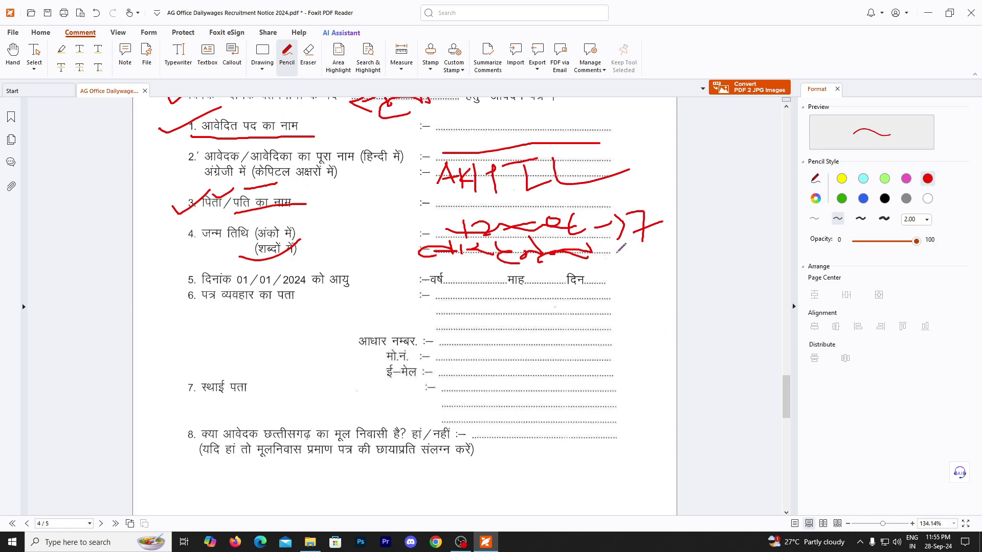
- Tick item 5 and handwrite a sample age of 26 years and 07 months, plus an entry for days
mouse_move(159, 281)
left_mouse_down()
mouse_move(167, 289)
mouse_move(235, 247)
left_mouse_up()
left_click_drag(444, 270, 480, 280)
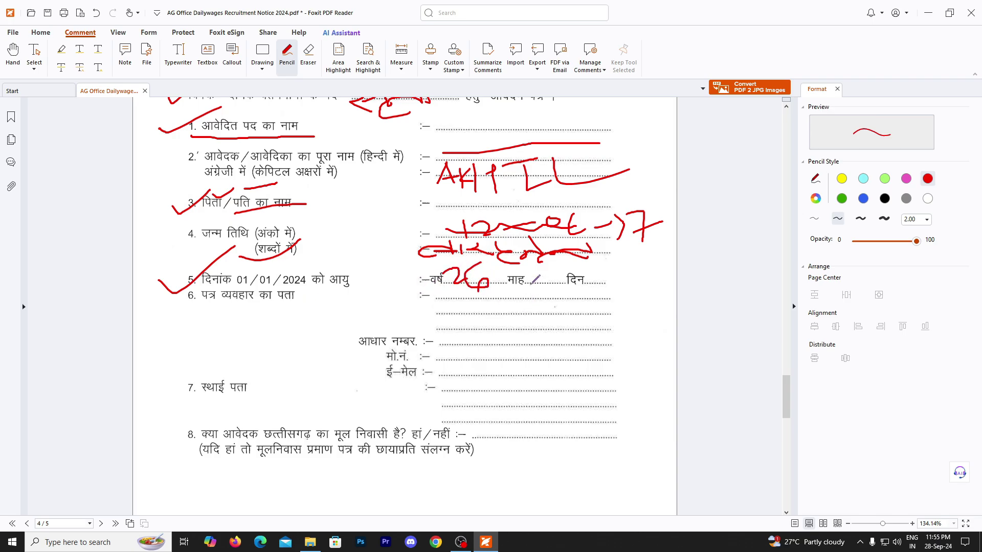
left_click_drag(532, 277, 555, 297)
left_click_drag(603, 267, 605, 286)
- Tick item 6 on the correspondence address and draw red lines on the Aadhaar number, mobile number and e-mail blanks
left_click_drag(159, 305, 212, 284)
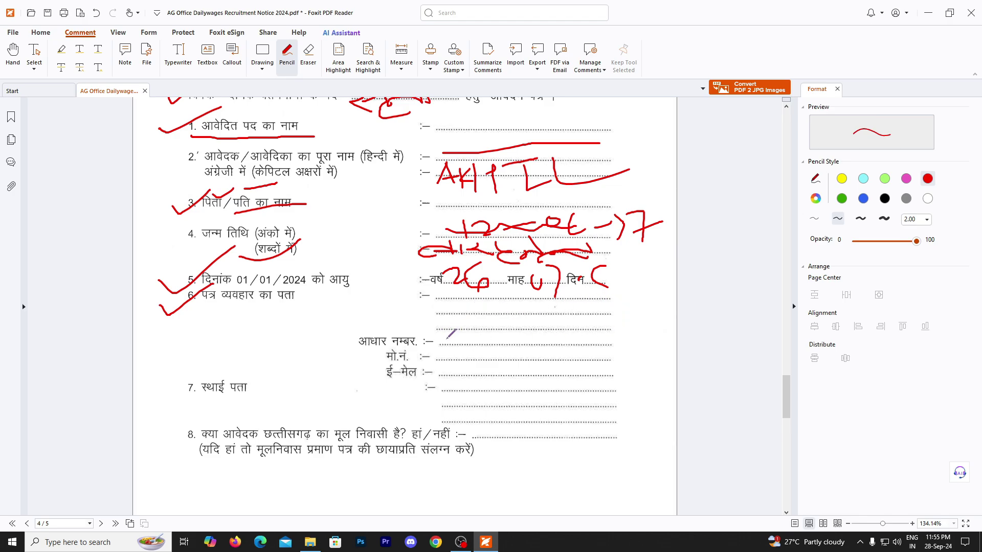
left_click_drag(445, 339, 517, 337)
left_click_drag(463, 353, 520, 349)
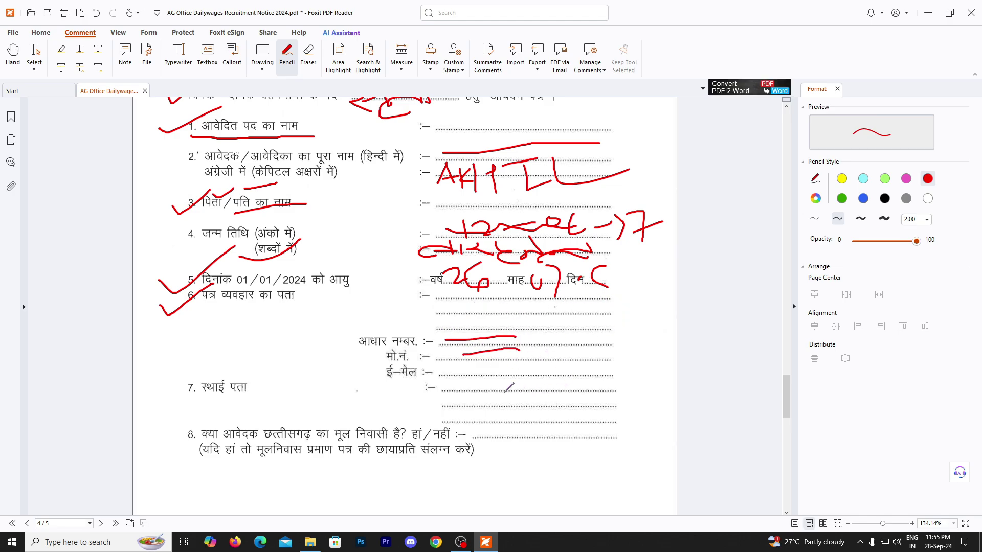
left_click_drag(449, 372, 505, 368)
- Tick item 7 (स्थाई पता) and handwrite a sample entry across its blank lines
left_click_drag(166, 390, 224, 375)
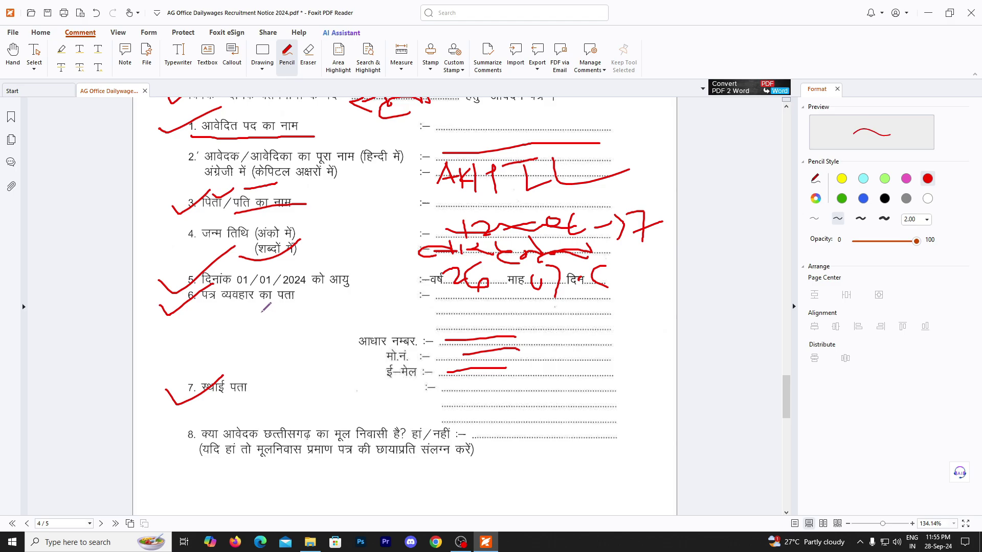
mouse_move(514, 393)
left_mouse_down()
mouse_move(517, 413)
mouse_move(478, 423)
mouse_move(557, 431)
left_mouse_up()
left_click_drag(498, 374, 590, 429)
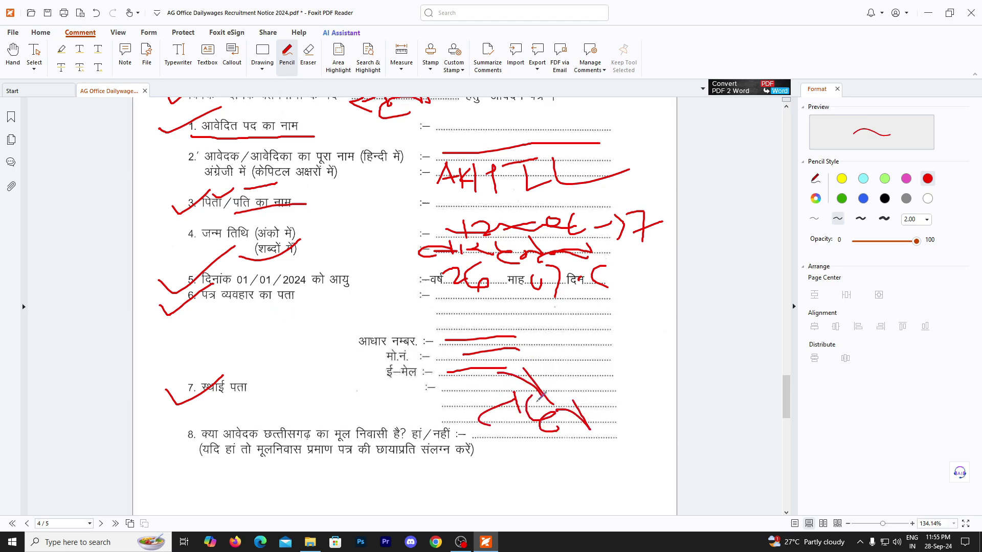
left_click_drag(516, 394, 645, 382)
- Handwrite "हां" as the answer to item 8 on Chhattisgarh domicile
scroll(616, 432, "down", 5)
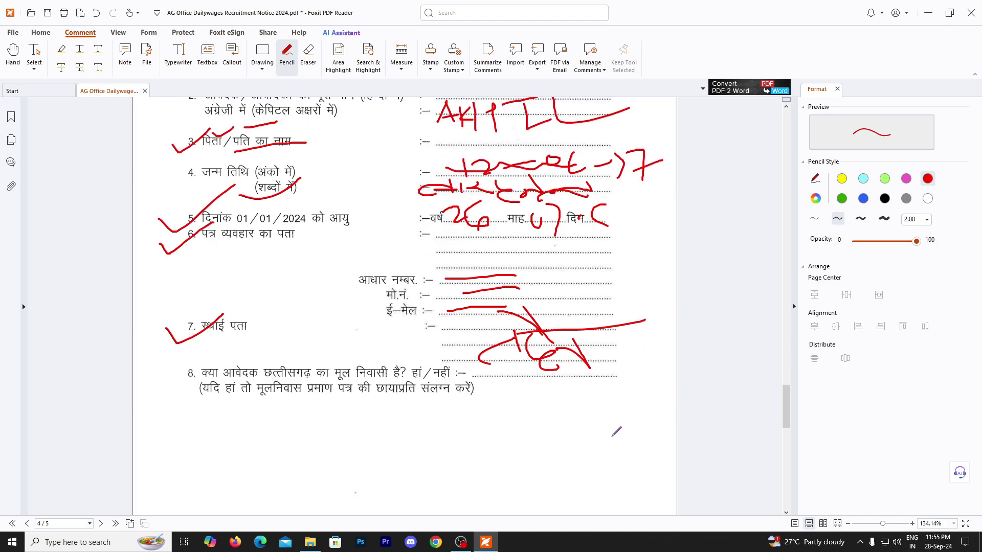
scroll(307, 309, "up", 2)
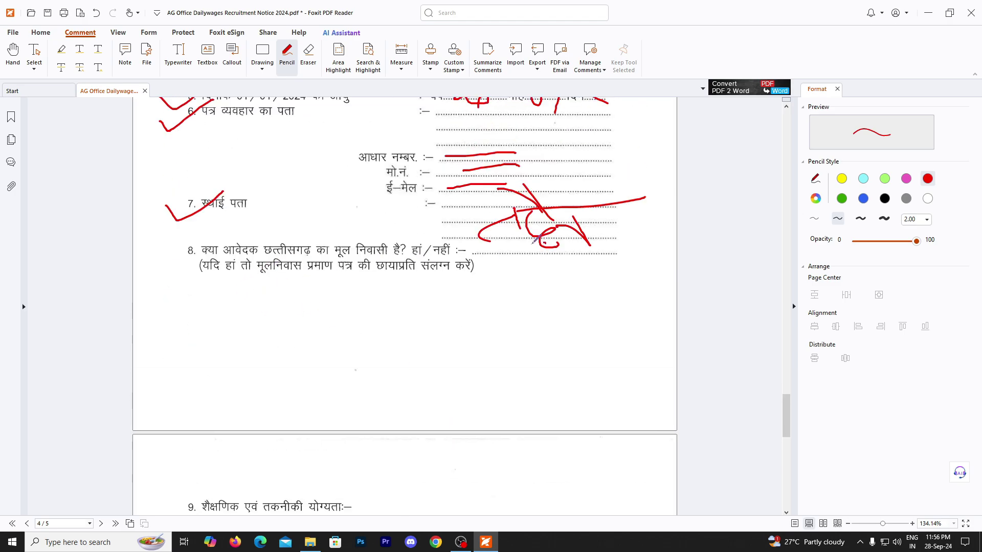
left_click_drag(533, 241, 561, 276)
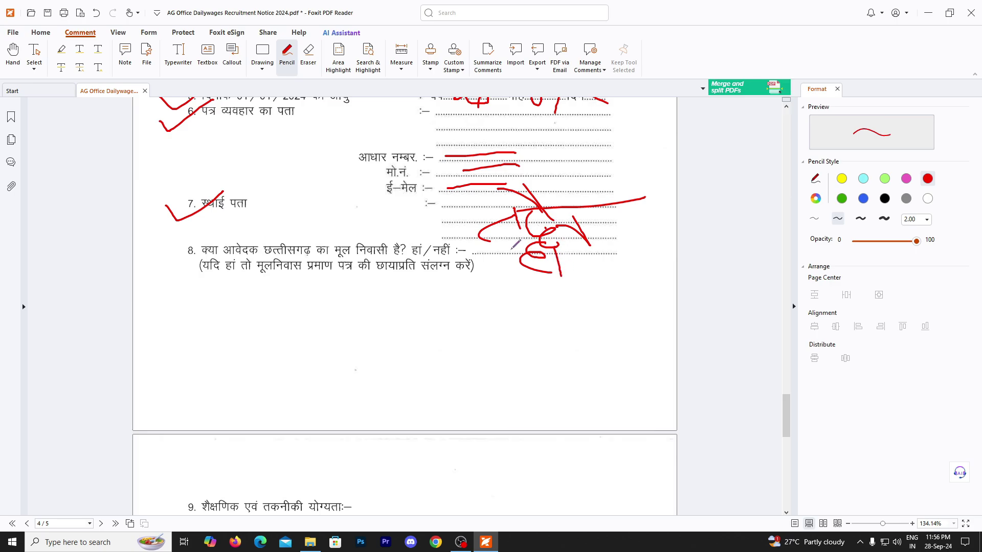
left_click_drag(510, 248, 579, 233)
- Handwrite sample exams, including 10, 12 and PG, down the five rows of item 9's exam name column
scroll(361, 337, "down", 3)
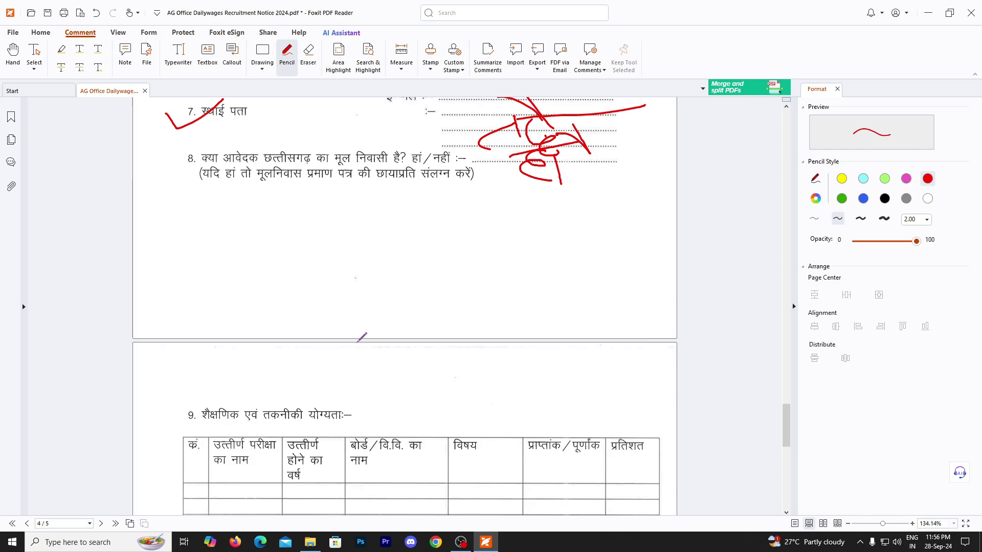
scroll(361, 337, "down", 7)
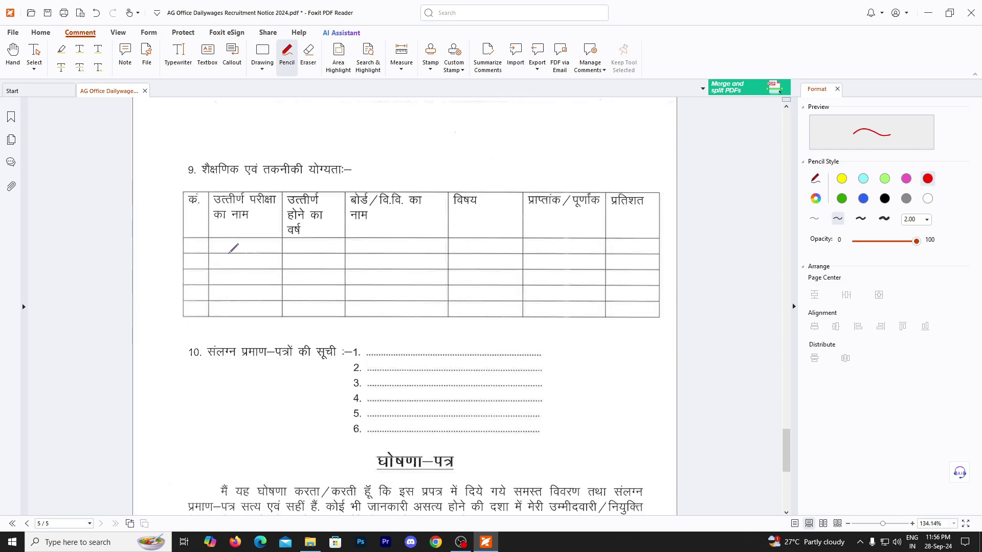
mouse_move(221, 240)
left_mouse_down()
mouse_move(222, 253)
mouse_move(236, 252)
mouse_move(226, 272)
mouse_move(253, 266)
mouse_move(231, 282)
mouse_move(246, 271)
mouse_move(251, 282)
mouse_move(228, 295)
mouse_move(254, 287)
mouse_move(255, 302)
mouse_move(266, 288)
mouse_move(272, 300)
left_mouse_up()
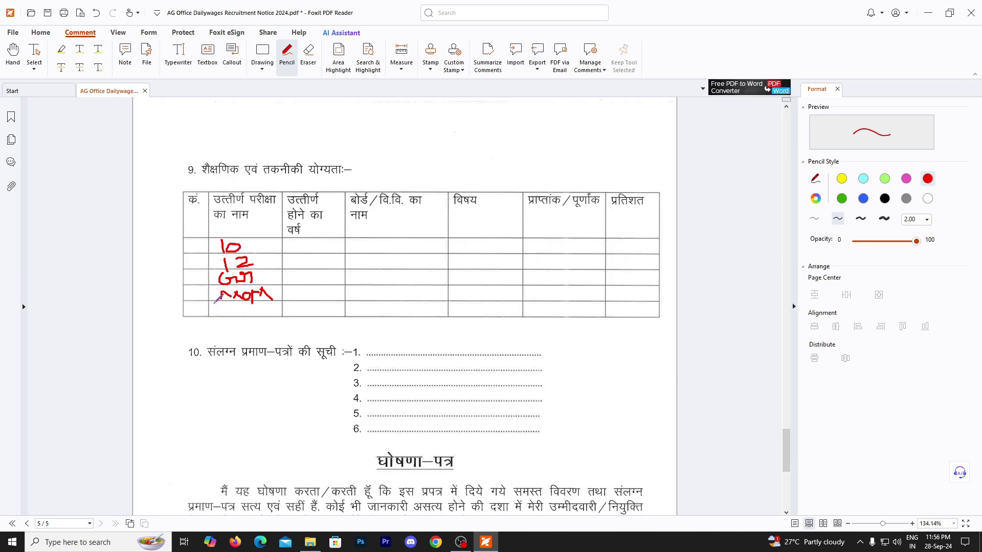
mouse_move(217, 305)
left_mouse_down()
mouse_move(219, 333)
mouse_move(241, 332)
mouse_move(257, 311)
left_mouse_up()
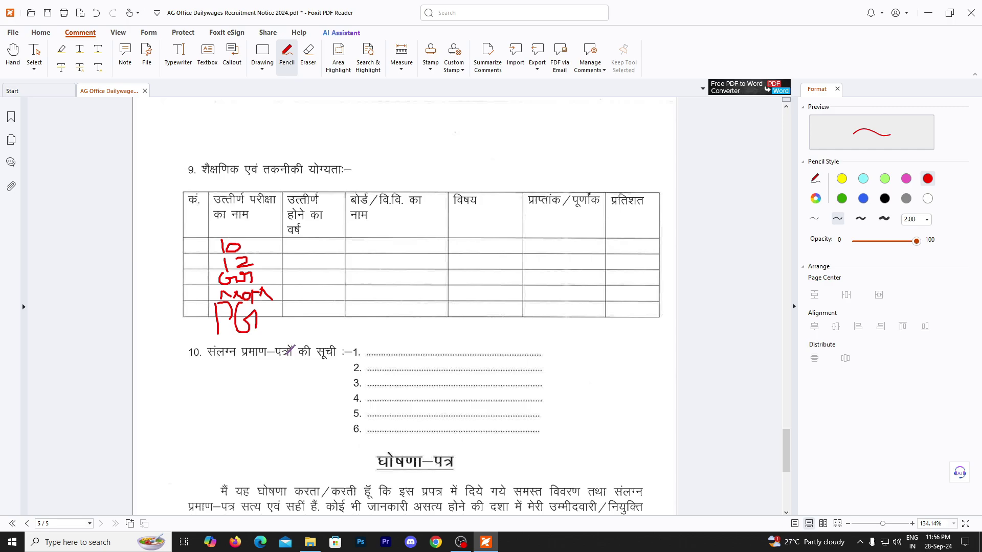
- Bracket the handwritten exams in item 9 and draw dashes beside each row for the year of passing
mouse_move(244, 244)
left_mouse_down()
mouse_move(310, 313)
mouse_move(273, 319)
left_mouse_up()
left_click_drag(309, 246, 322, 247)
mouse_move(327, 262)
left_mouse_down()
mouse_move(352, 263)
mouse_move(337, 285)
mouse_move(360, 291)
mouse_move(356, 309)
left_mouse_up()
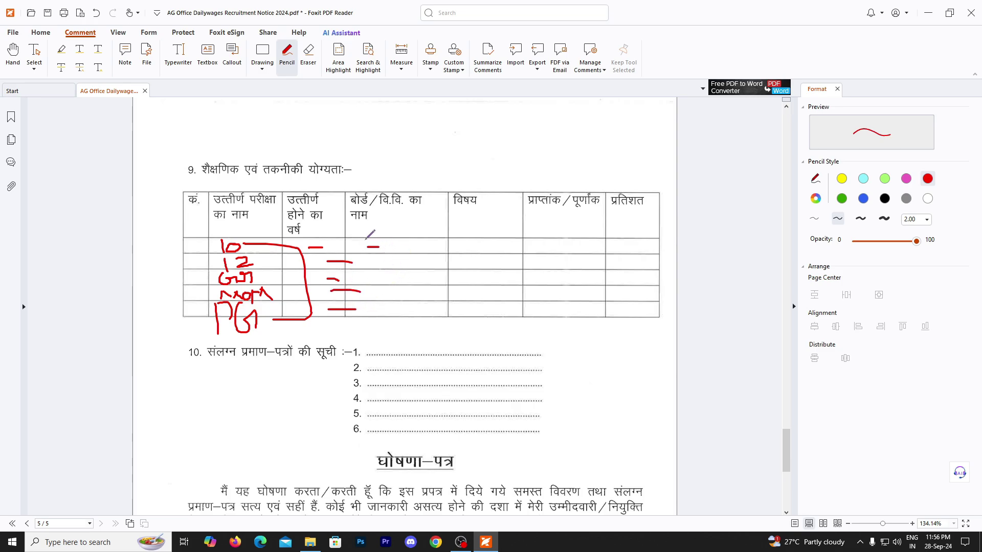
- Handwrite a sample board name in item 9's first row and draw dashes in its marks and percentage cells
mouse_move(365, 239)
left_mouse_down()
mouse_move(375, 256)
mouse_move(382, 247)
left_mouse_up()
mouse_move(374, 240)
left_mouse_down()
mouse_move(374, 258)
mouse_move(404, 257)
left_mouse_up()
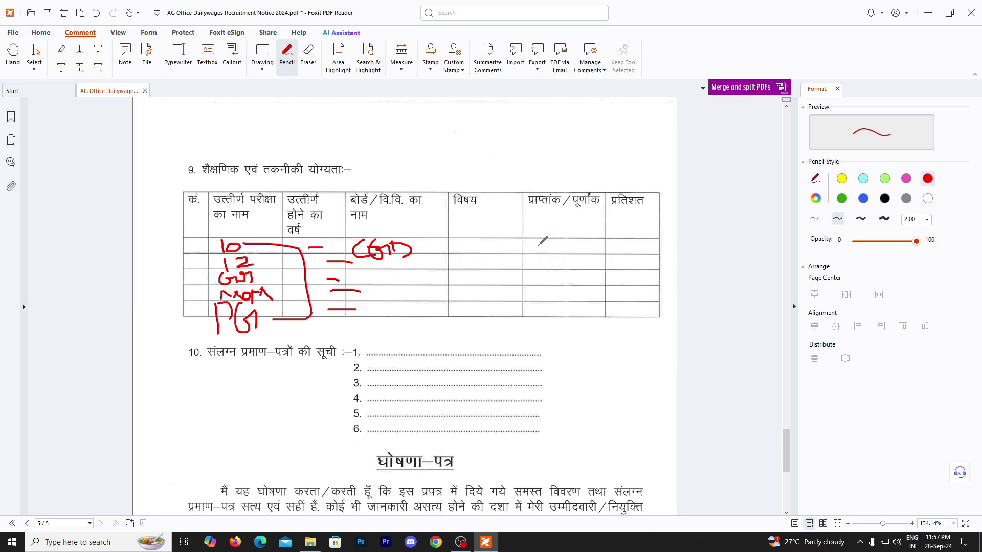
left_click_drag(536, 246, 588, 244)
- Handwrite 10, 12 and G on the first three lines of item 10's certificate list and mark line 4
scroll(456, 319, "down", 3)
scroll(358, 328, "up", 2)
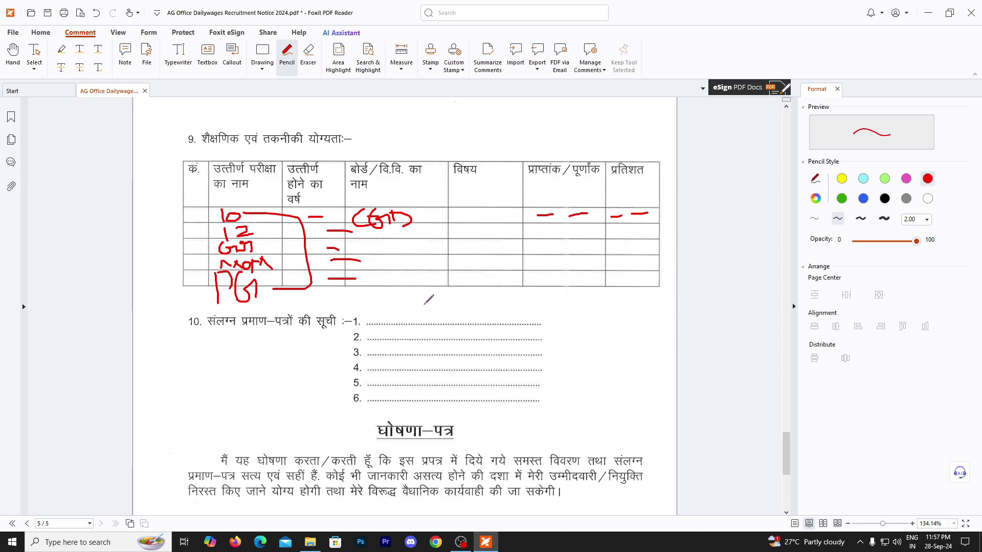
mouse_move(405, 309)
left_mouse_down()
mouse_move(407, 321)
mouse_move(420, 310)
left_mouse_up()
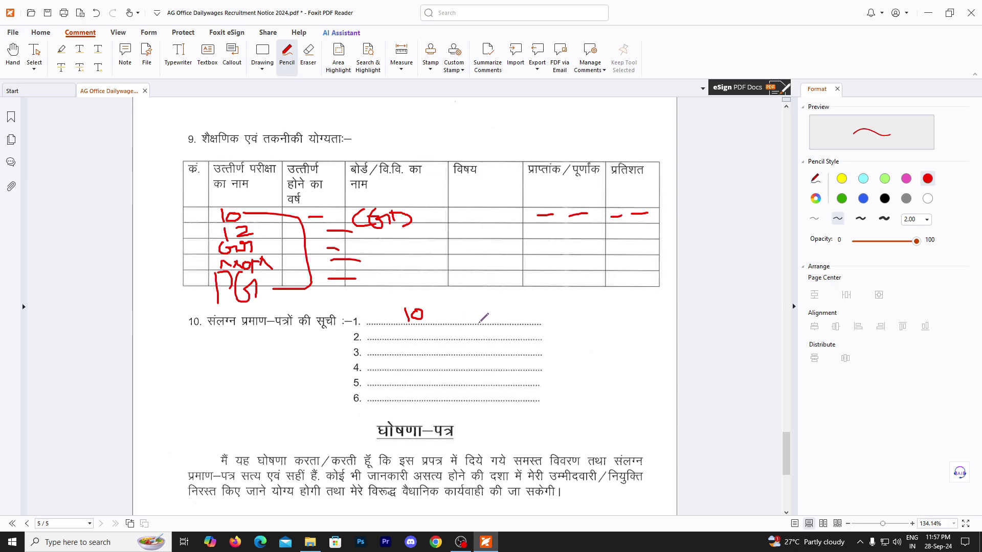
mouse_move(407, 324)
left_mouse_down()
mouse_move(408, 336)
mouse_move(437, 337)
left_mouse_up()
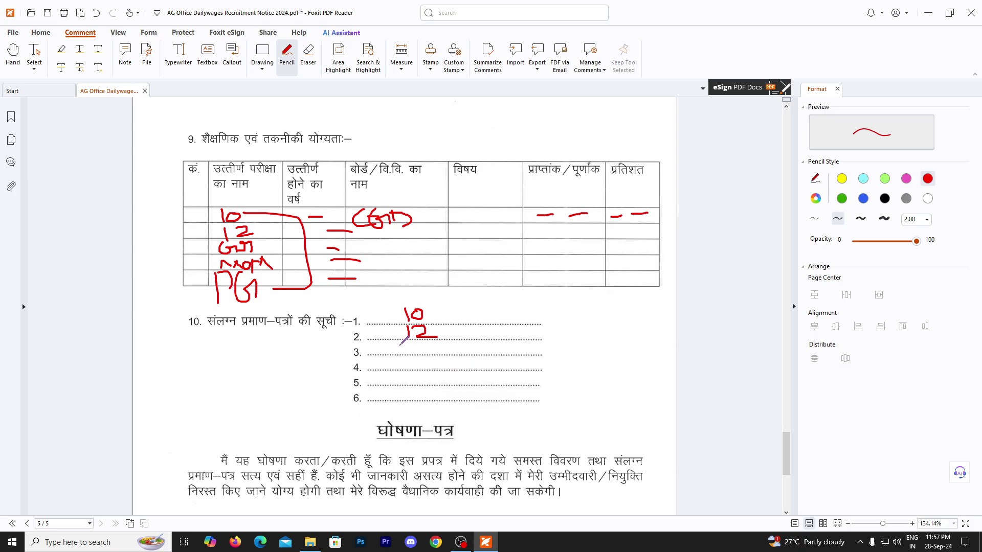
mouse_move(404, 346)
left_mouse_down()
mouse_move(402, 358)
mouse_move(417, 351)
left_mouse_up()
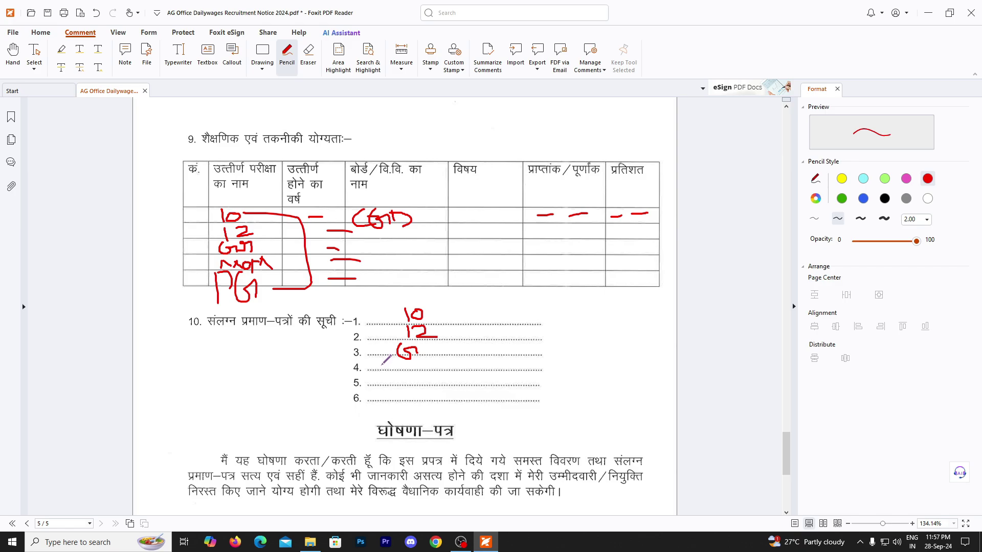
left_click_drag(383, 363, 458, 363)
- Draw a red line on the दिनांक blank below the घोषणा-पत्र declaration
scroll(391, 399, "down", 5)
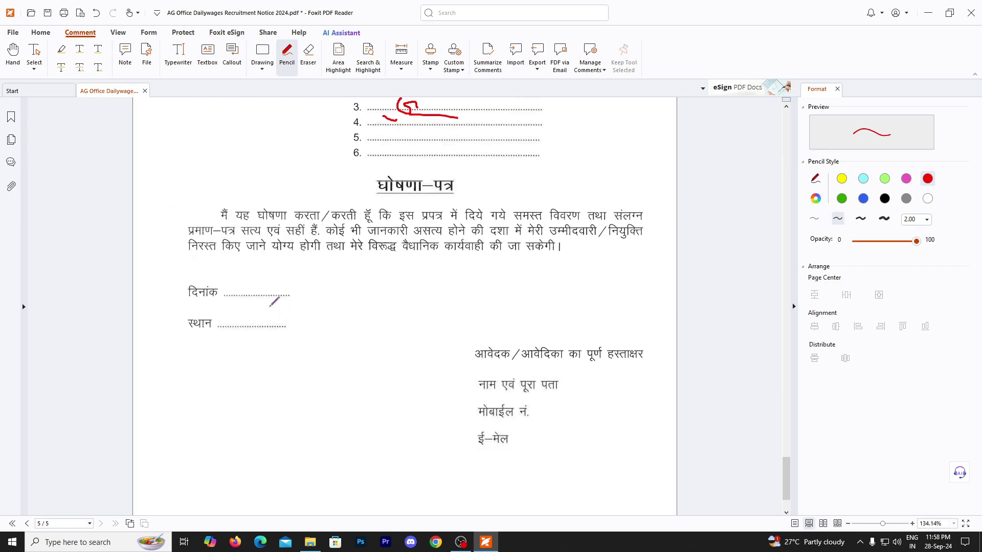
left_click_drag(231, 290, 268, 287)
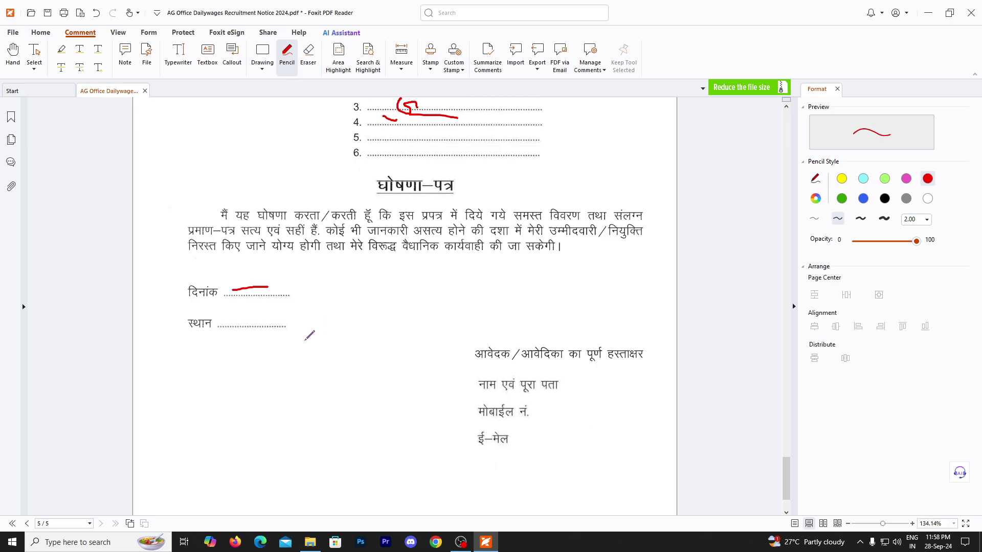
- Handwrite a sample place name on the स्थान blank and draw a long red line across it
left_click_drag(224, 311, 225, 333)
mouse_move(242, 309)
left_mouse_down()
mouse_move(249, 336)
mouse_move(243, 324)
left_mouse_up()
mouse_move(207, 296)
left_mouse_down()
mouse_move(245, 319)
mouse_move(288, 315)
mouse_move(293, 341)
mouse_move(321, 309)
mouse_move(332, 343)
mouse_move(392, 332)
left_mouse_up()
left_click_drag(209, 317, 422, 317)
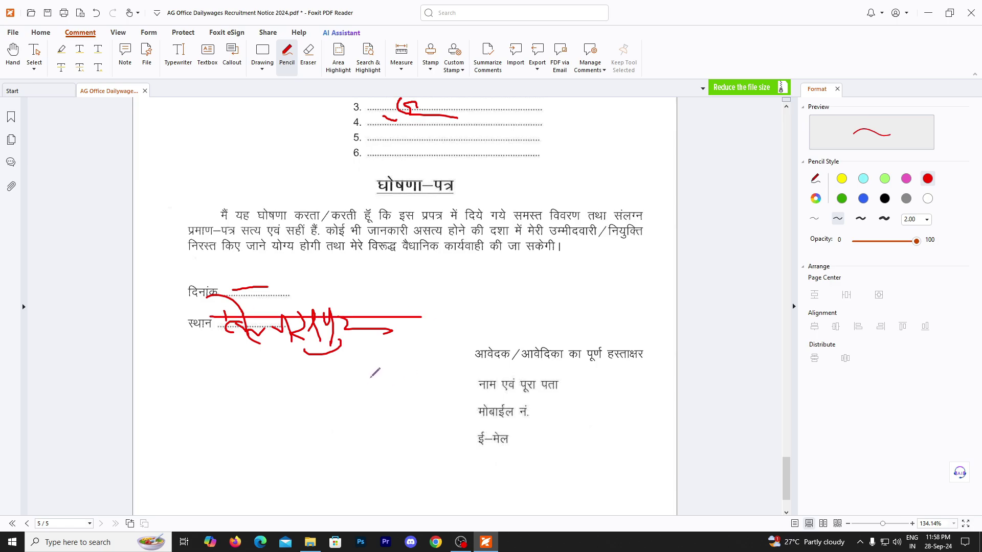
- Underline the applicant's full-signature label, handwrite a sample name below it and scribble a sample signature above it
left_click_drag(474, 365, 647, 359)
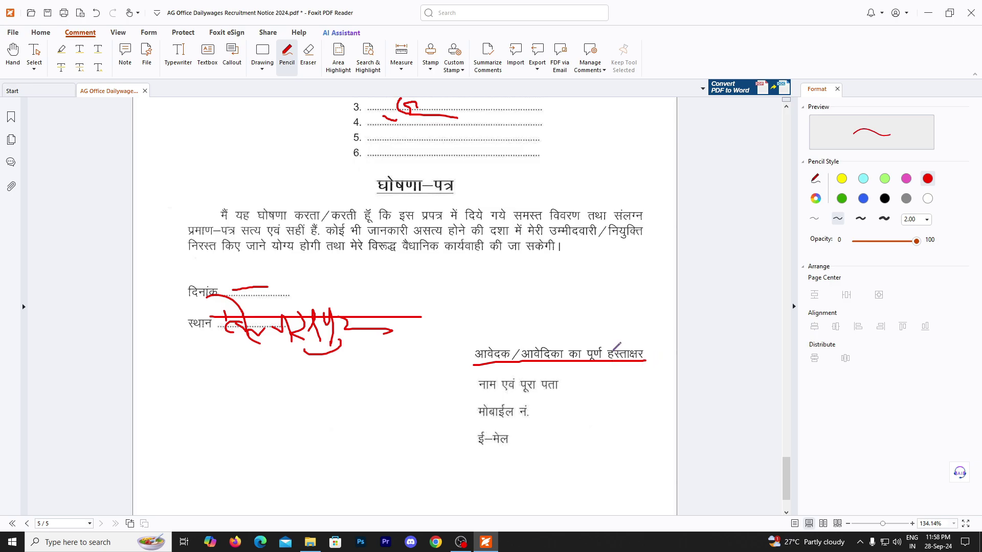
scroll(615, 346, "down", 3)
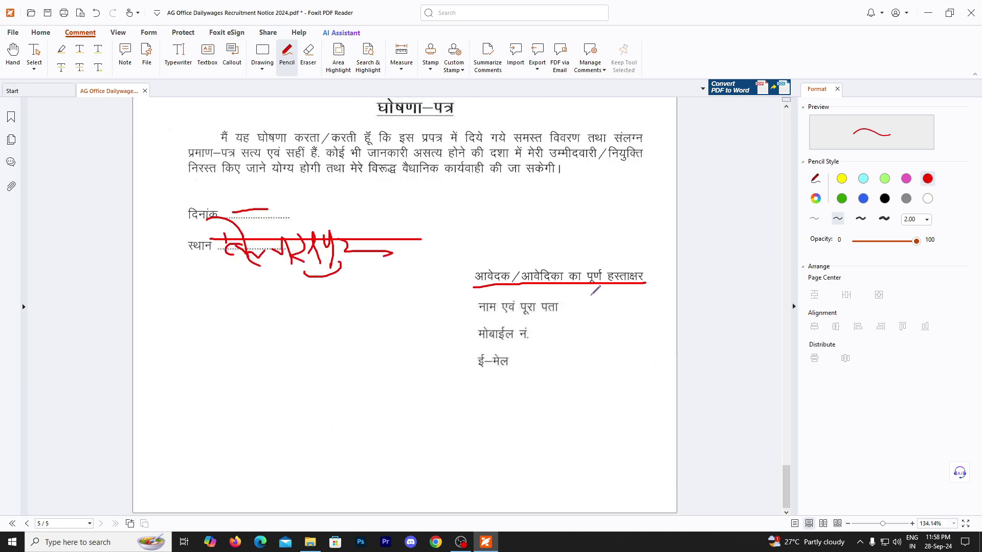
mouse_move(593, 289)
left_mouse_down()
mouse_move(586, 306)
mouse_move(603, 318)
mouse_move(621, 293)
mouse_move(636, 309)
mouse_move(646, 302)
mouse_move(645, 285)
mouse_move(655, 308)
mouse_move(662, 301)
left_mouse_up()
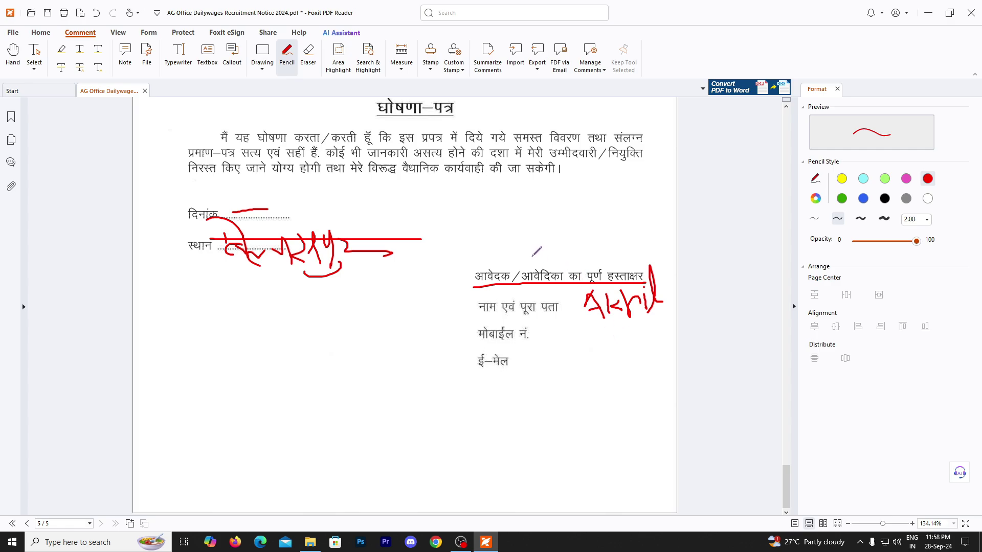
mouse_move(534, 243)
left_mouse_down()
mouse_move(521, 266)
mouse_move(547, 234)
mouse_move(527, 292)
mouse_move(593, 247)
mouse_move(599, 230)
mouse_move(607, 249)
left_mouse_up()
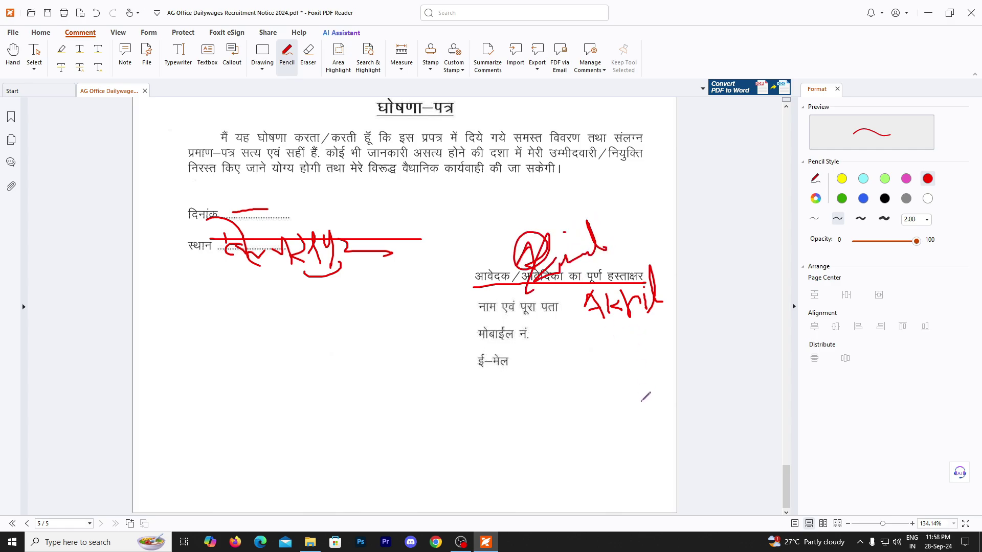
- Underline the name and full address, mobile number and e-mail labels below the applicant's signature line
left_click_drag(479, 316, 569, 317)
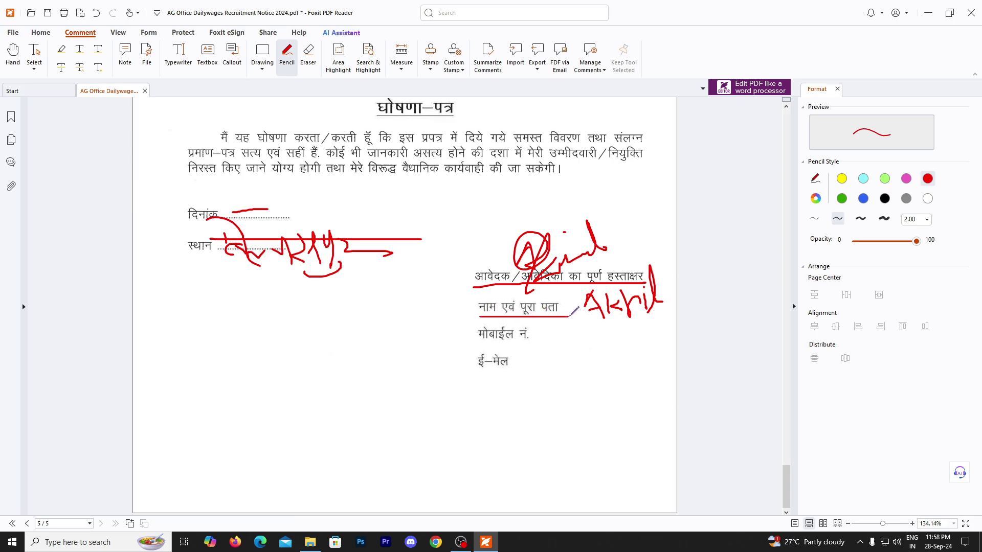
left_click_drag(479, 348, 554, 348)
left_click_drag(478, 378, 599, 378)
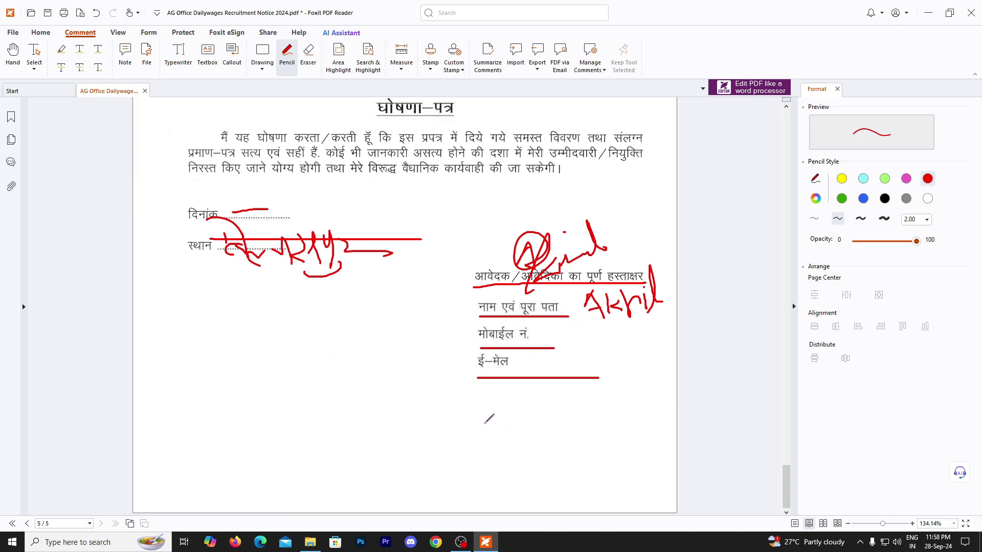
- Handwrite S.A. in the blank area below the स्थान line of the declaration and scribble sample signatures beneath it
scroll(488, 420, "up", 10)
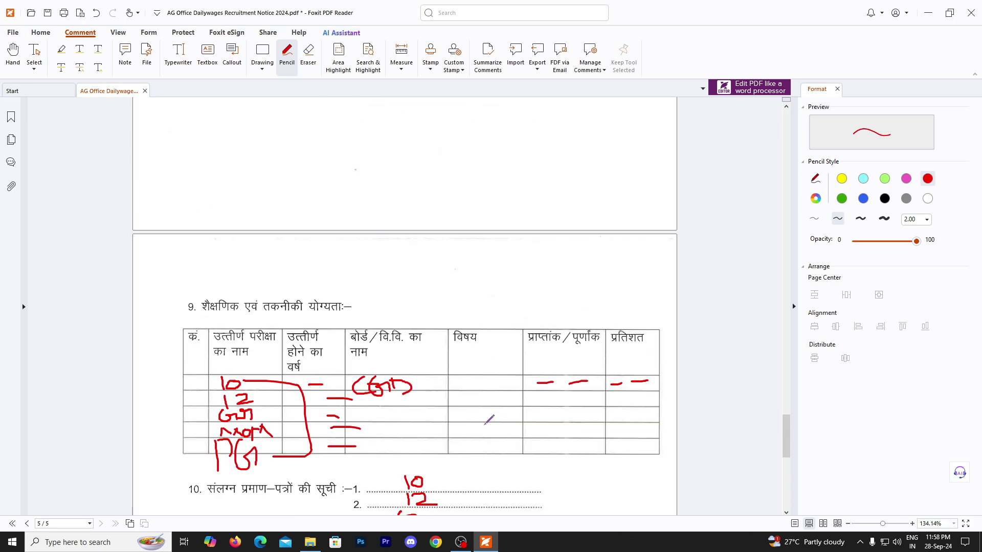
scroll(489, 420, "up", 7)
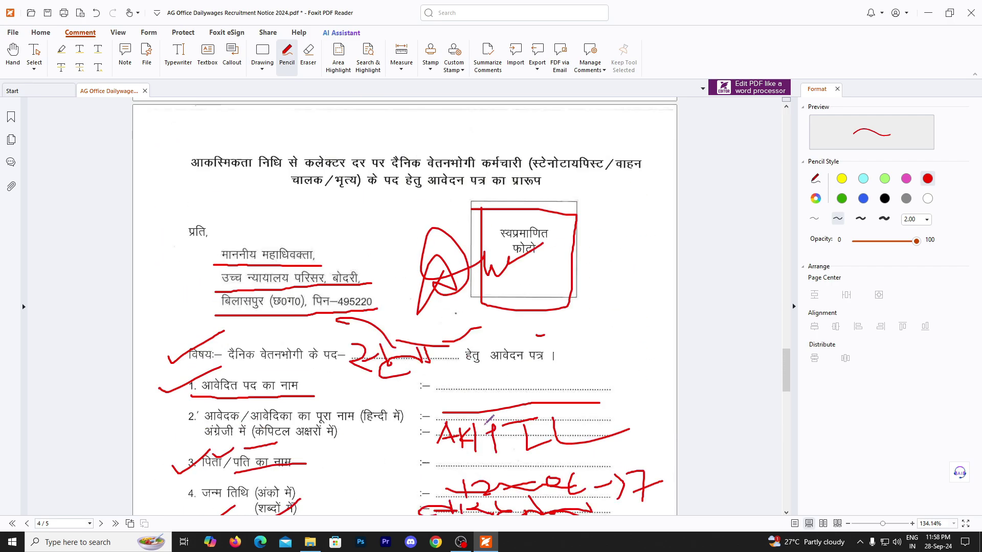
scroll(489, 420, "down", 10)
scroll(488, 420, "down", 3)
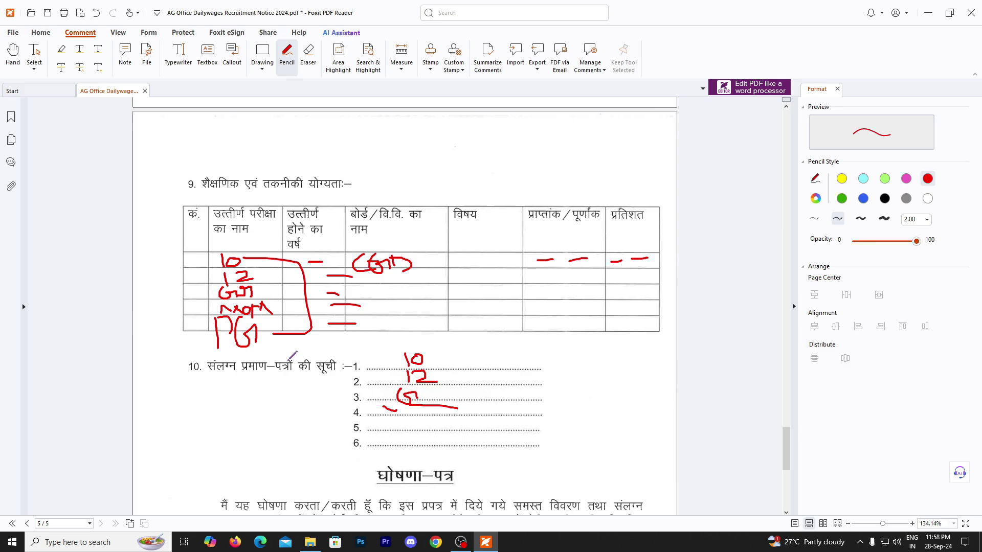
scroll(292, 361, "down", 6)
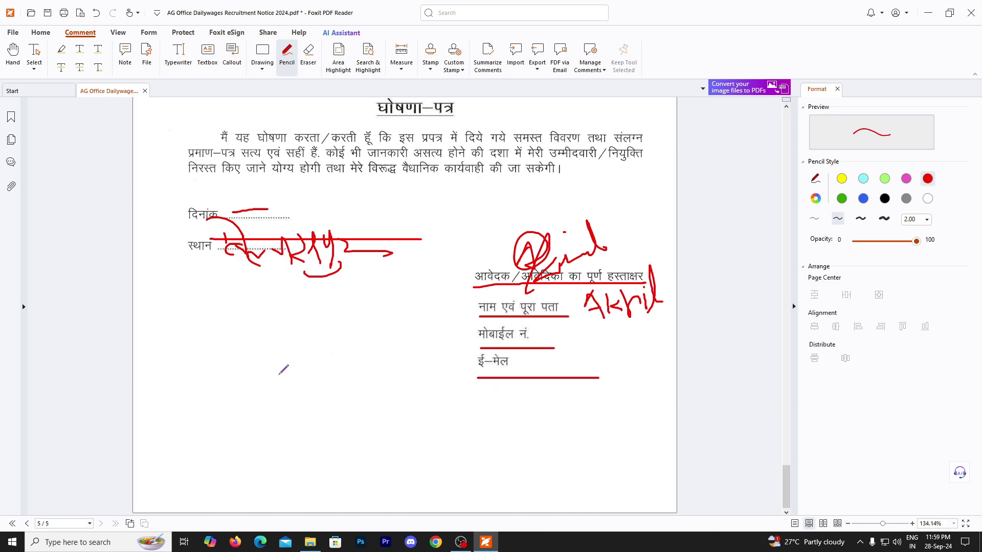
mouse_move(280, 354)
left_mouse_down()
mouse_move(259, 357)
mouse_move(253, 397)
left_mouse_up()
left_click(301, 391)
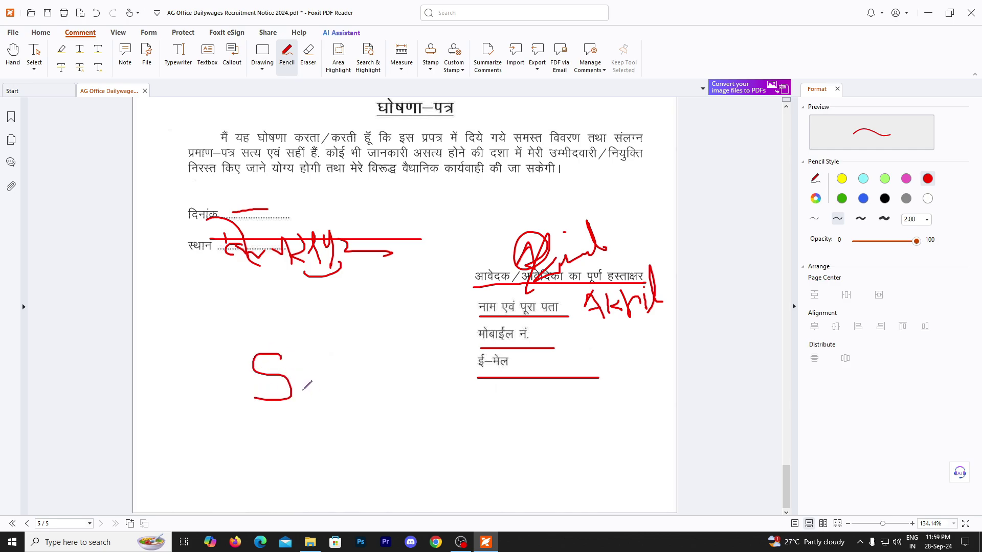
mouse_move(313, 350)
left_mouse_down()
mouse_move(311, 399)
mouse_move(328, 405)
left_mouse_up()
left_click_drag(337, 397, 340, 395)
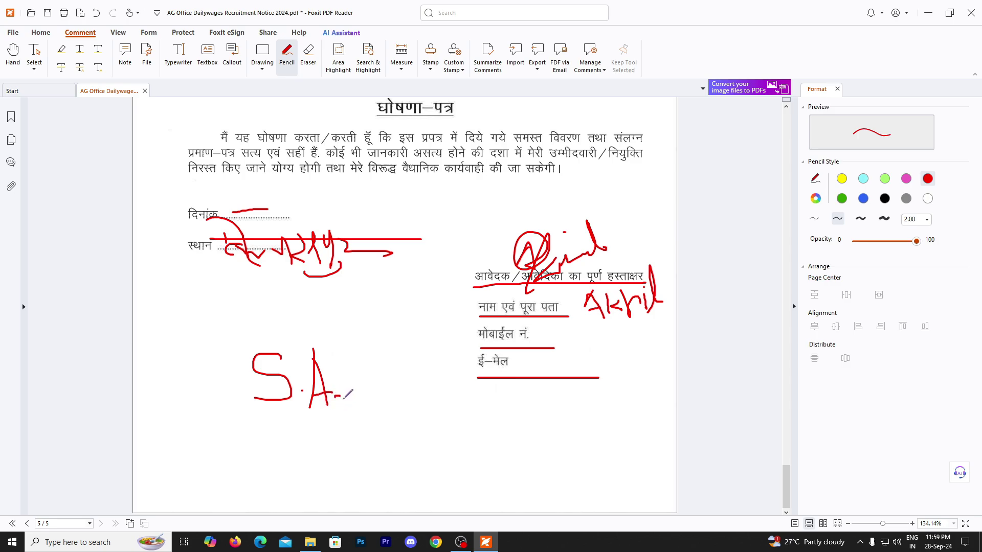
mouse_move(261, 430)
left_mouse_down()
mouse_move(289, 458)
mouse_move(350, 478)
mouse_move(345, 488)
mouse_move(338, 479)
left_mouse_up()
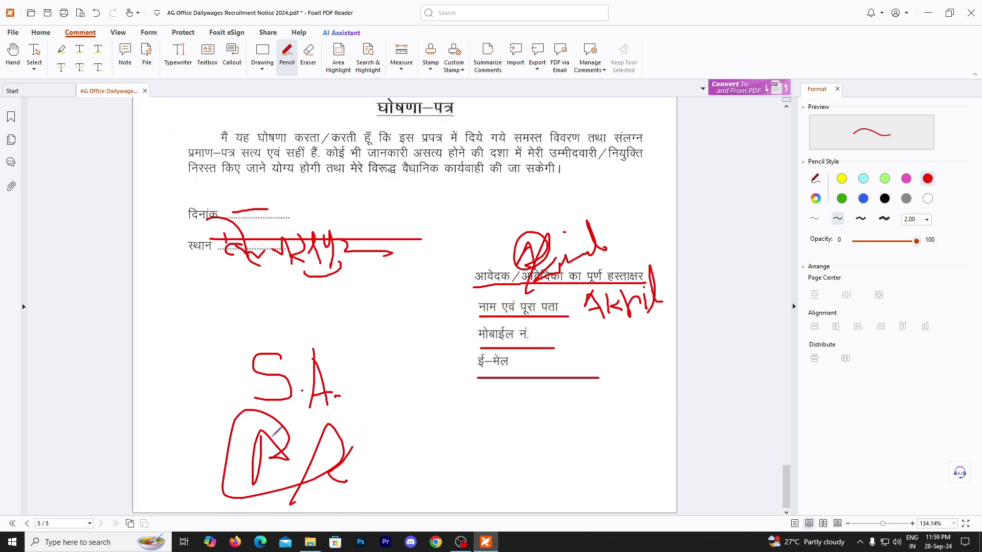
mouse_move(268, 433)
left_mouse_down()
mouse_move(257, 468)
mouse_move(360, 457)
left_mouse_up()
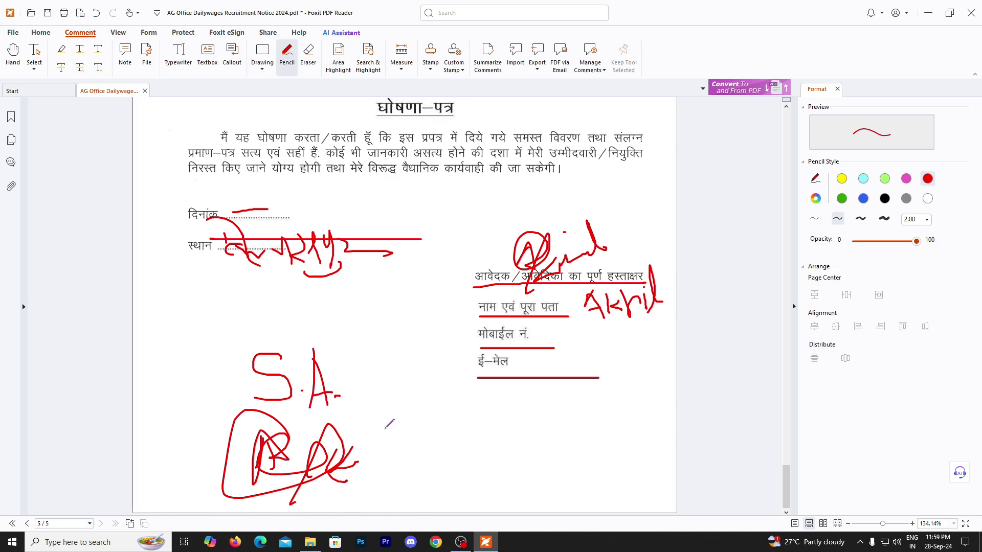
- Return to the first page of the recruitment notice
scroll(389, 424, "up", 3)
scroll(388, 423, "up", 15)
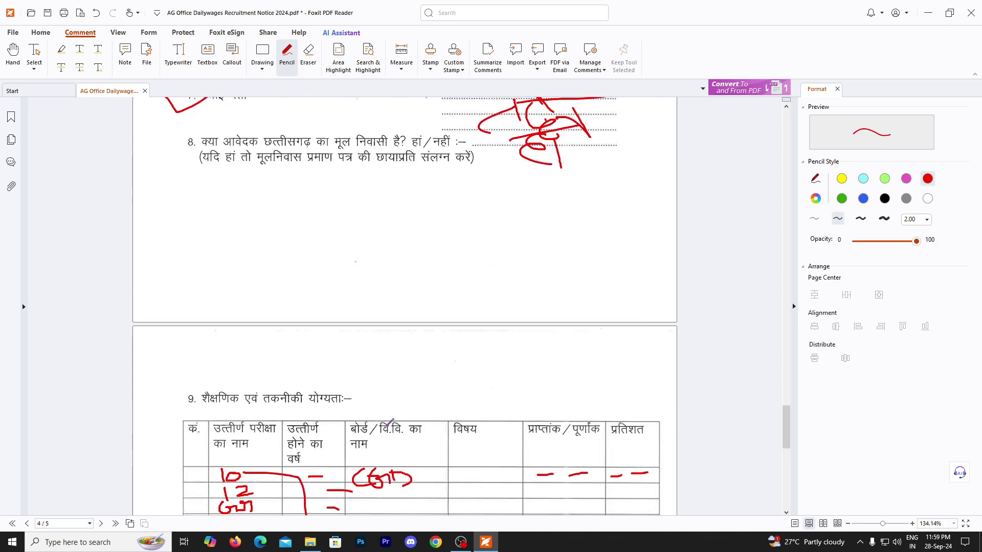
left_click_drag(783, 410, 795, 137)
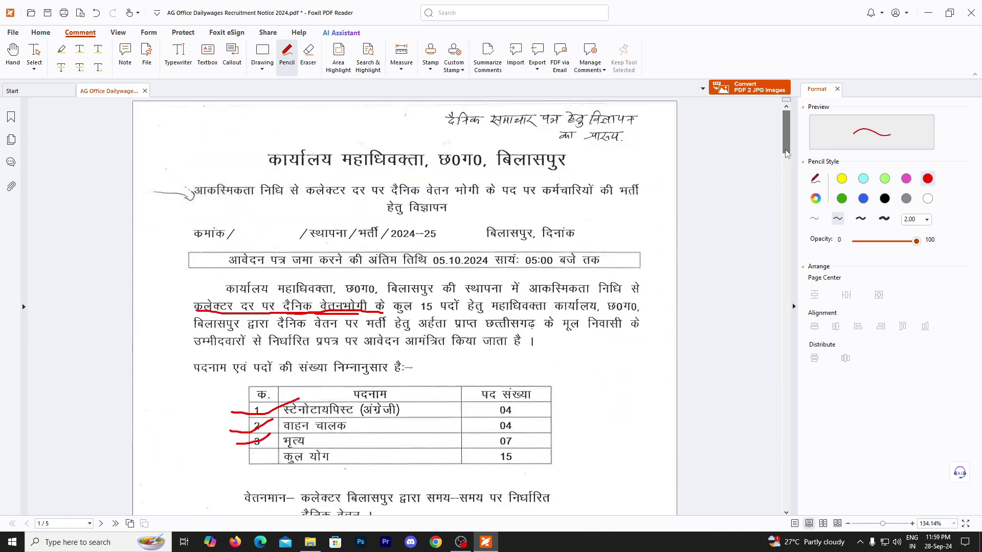